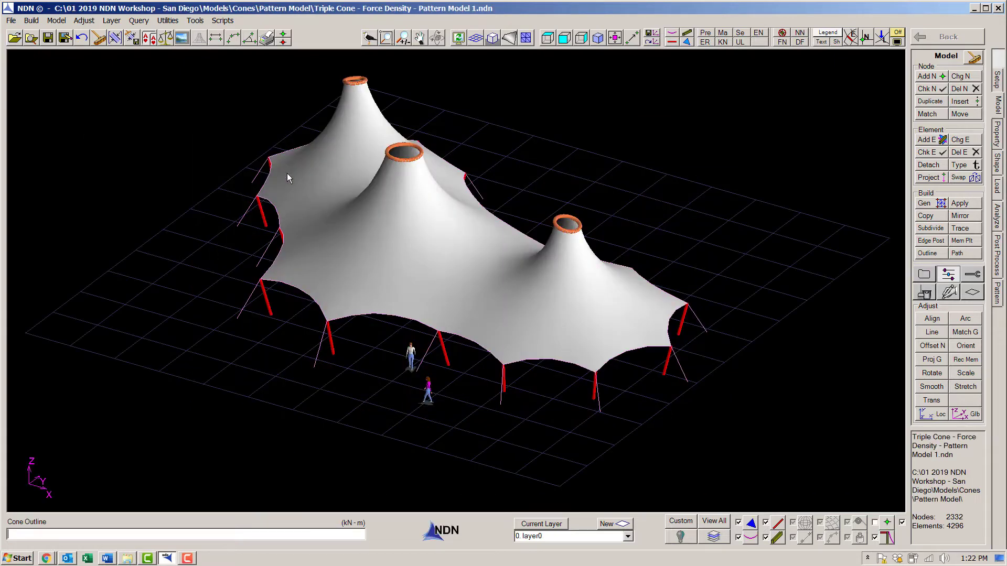
Step: Orbit the triple-cone membrane to a frontal view, fit it to the window, and bring up the patterning tools
{"action": "middle_click_drag", "start_coordinate": [287, 178], "coordinate": [524, 159]}
{"action": "left_click", "coordinate": [614, 38]}
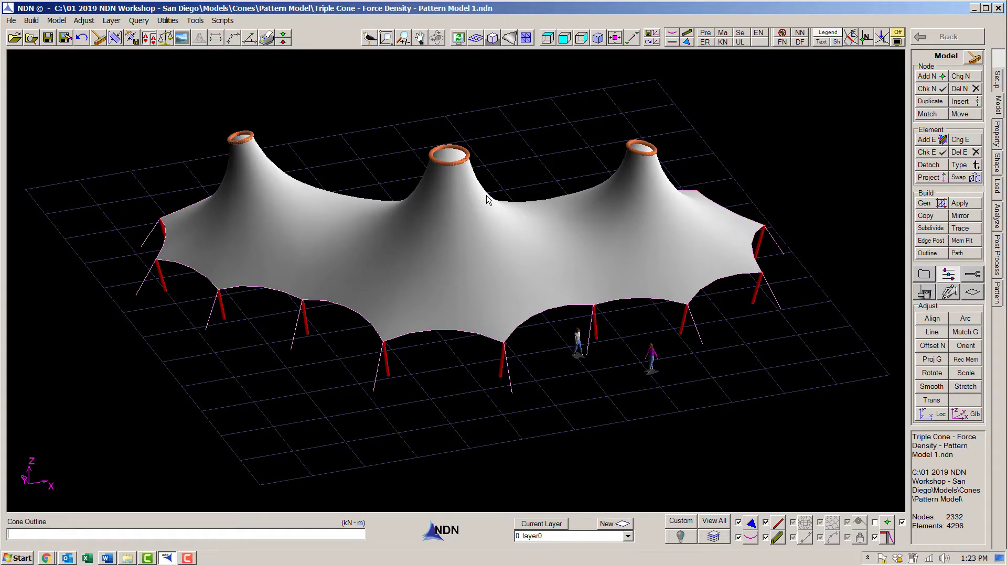
{"action": "left_click", "coordinate": [995, 293]}
Step: Check the pattern Setup's 2.500 roll width and close the dialog
{"action": "left_click", "coordinate": [949, 405]}
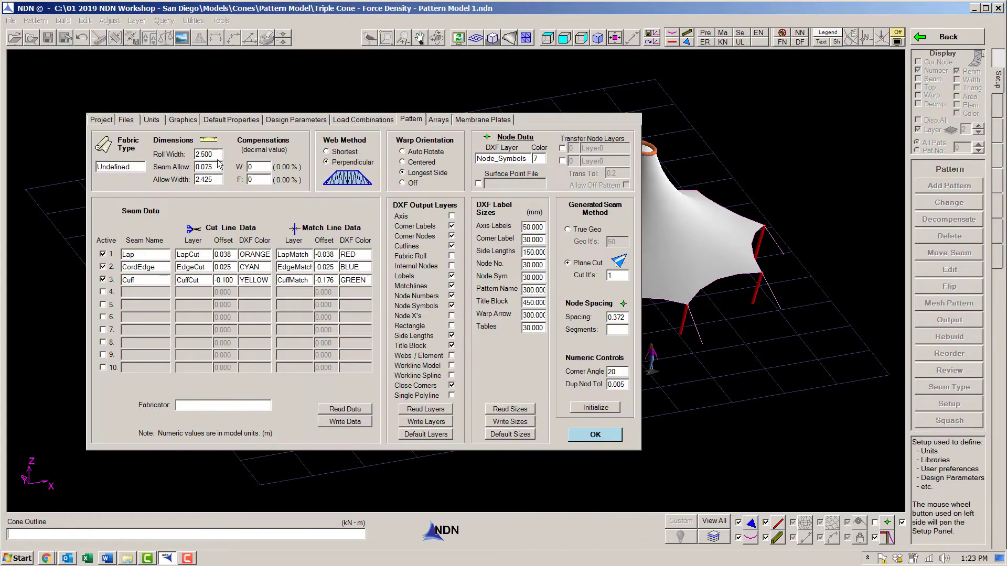
{"action": "left_click_drag", "start_coordinate": [218, 154], "coordinate": [195, 152]}
{"action": "key", "text": "Return"}
Step: View the cone in plan as a triangle mesh and start Add Pattern
{"action": "left_click", "coordinate": [547, 38]}
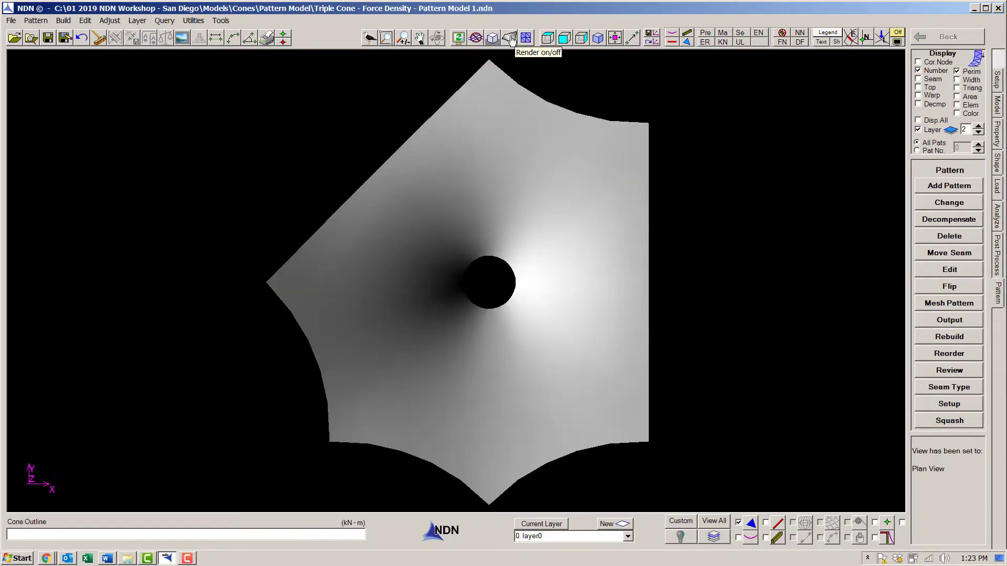
{"action": "left_click", "coordinate": [508, 38]}
{"action": "left_click", "coordinate": [954, 186]}
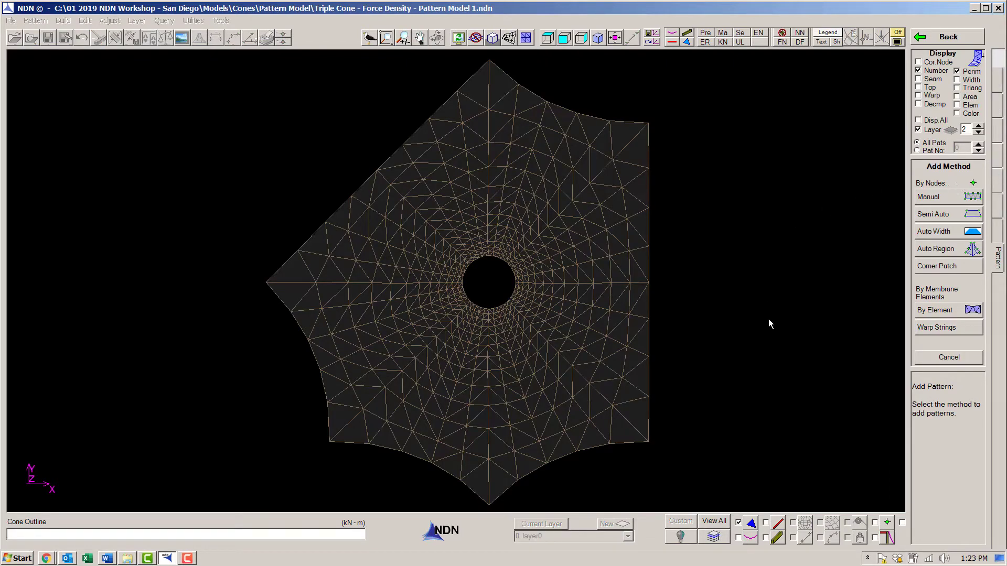
Step: Build panels A-1 to A-5 By Element from radial strips across the cone's lower half, then orbit to perspective
{"action": "left_click", "coordinate": [938, 312]}
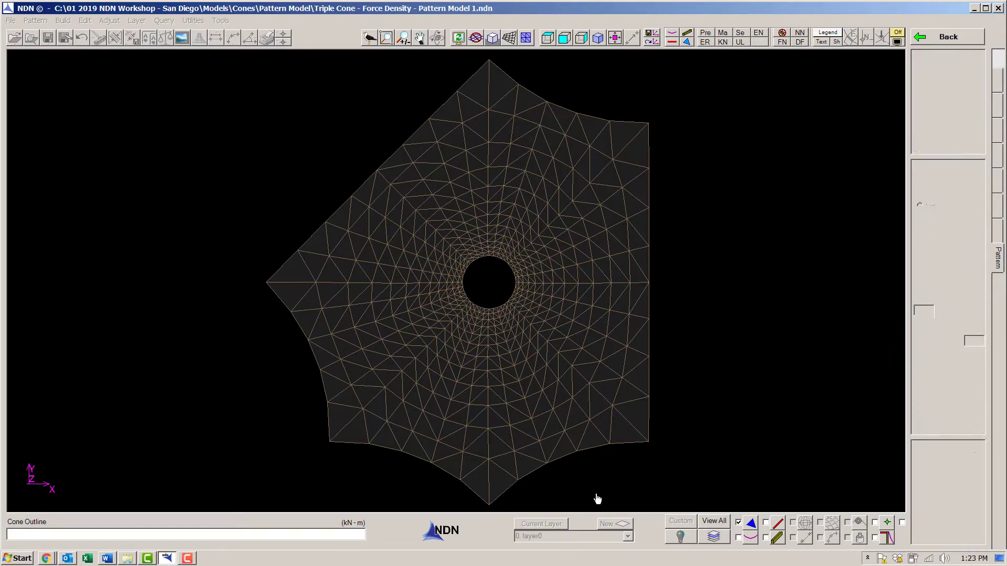
{"action": "left_click", "coordinate": [606, 420]}
{"action": "left_click", "coordinate": [578, 436]}
{"action": "left_click", "coordinate": [558, 444]}
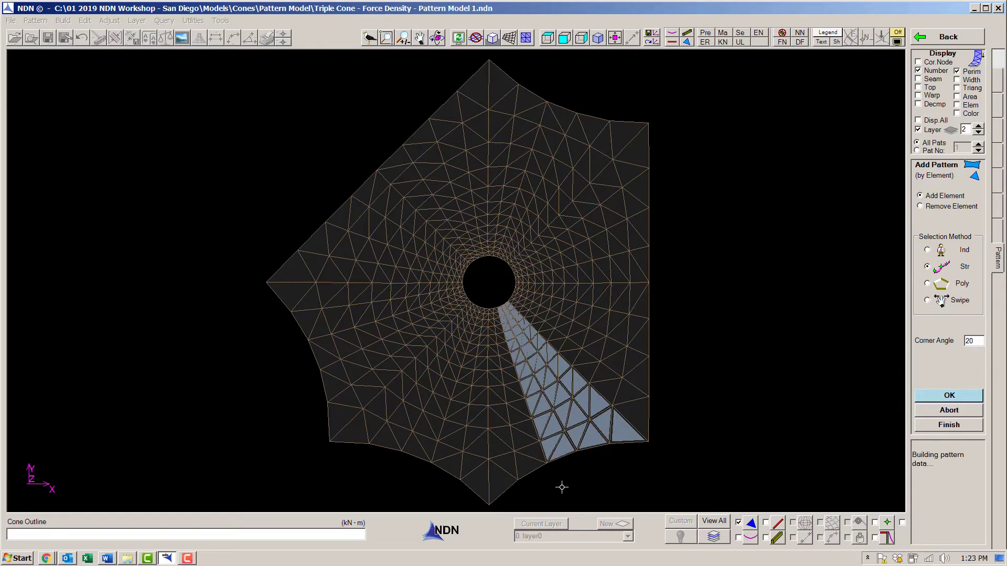
{"action": "left_click", "coordinate": [491, 455]}
{"action": "left_click", "coordinate": [476, 461]}
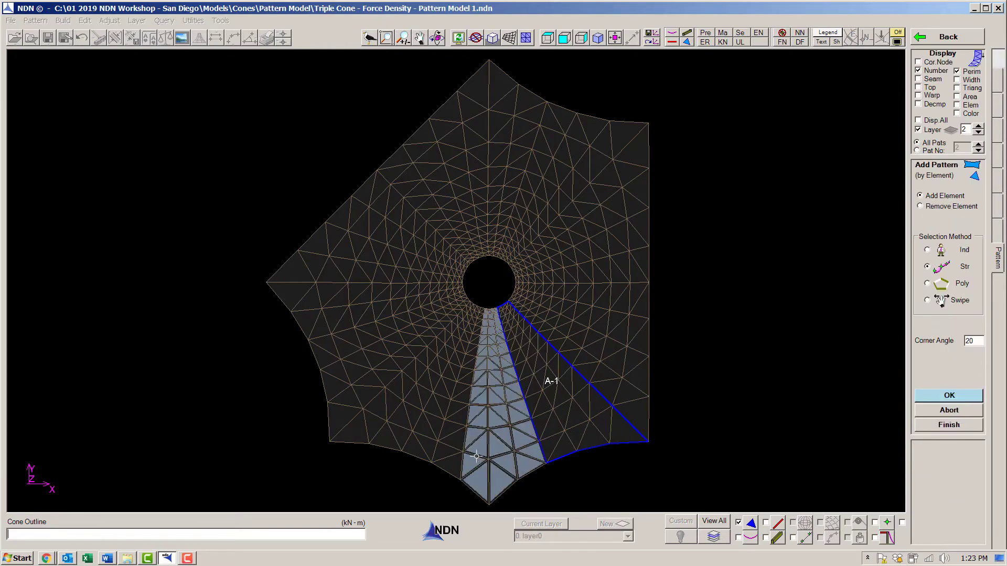
{"action": "left_click", "coordinate": [467, 477]}
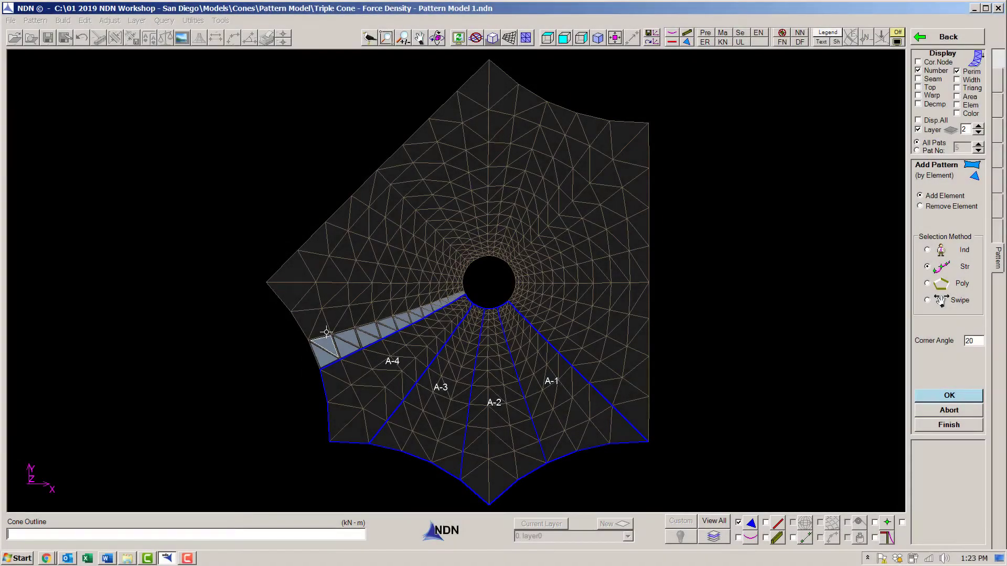
{"action": "left_click", "coordinate": [326, 332]}
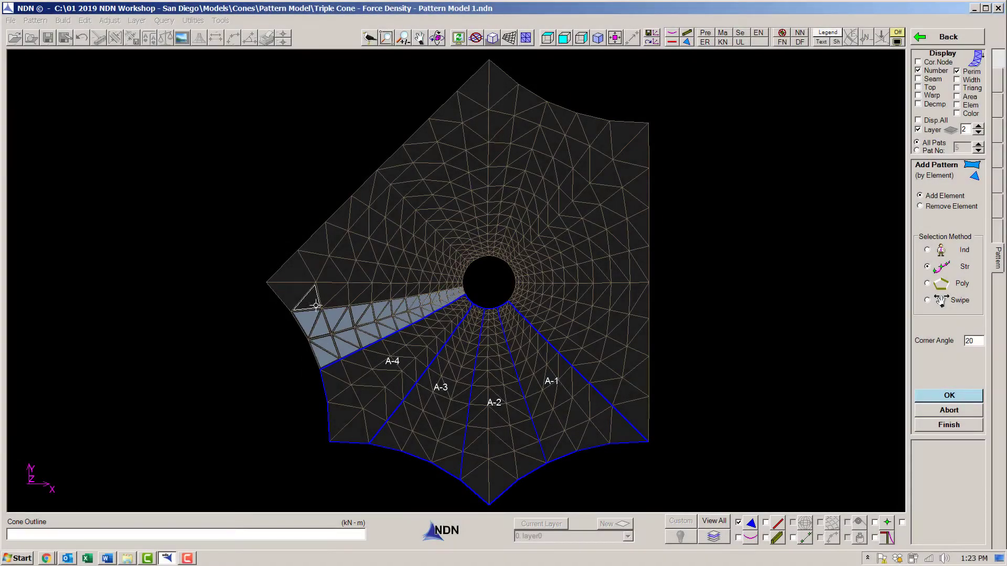
{"action": "left_click", "coordinate": [278, 293]}
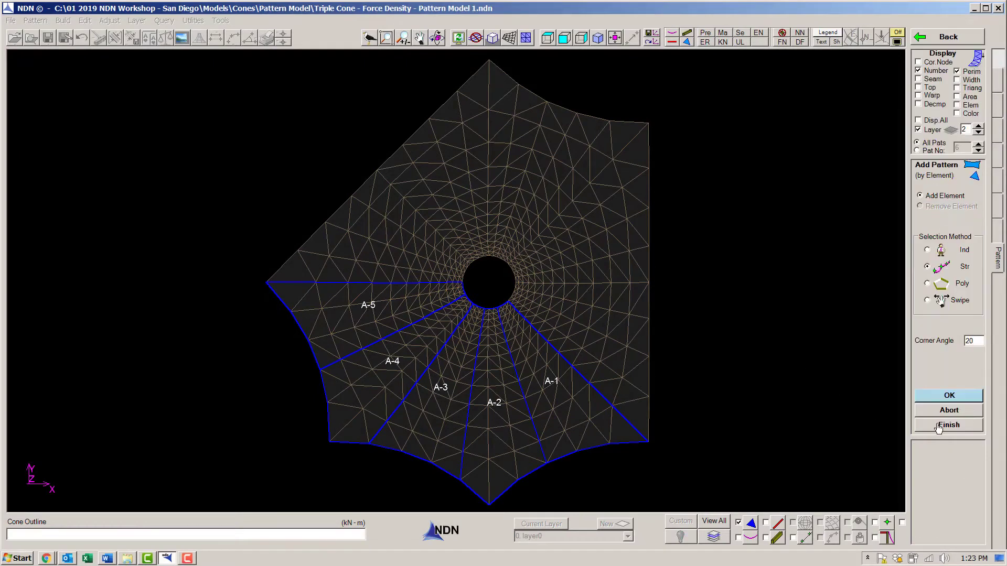
{"action": "key", "text": "Escape"}
{"action": "middle_click_drag", "start_coordinate": [495, 405], "coordinate": [507, 288]}
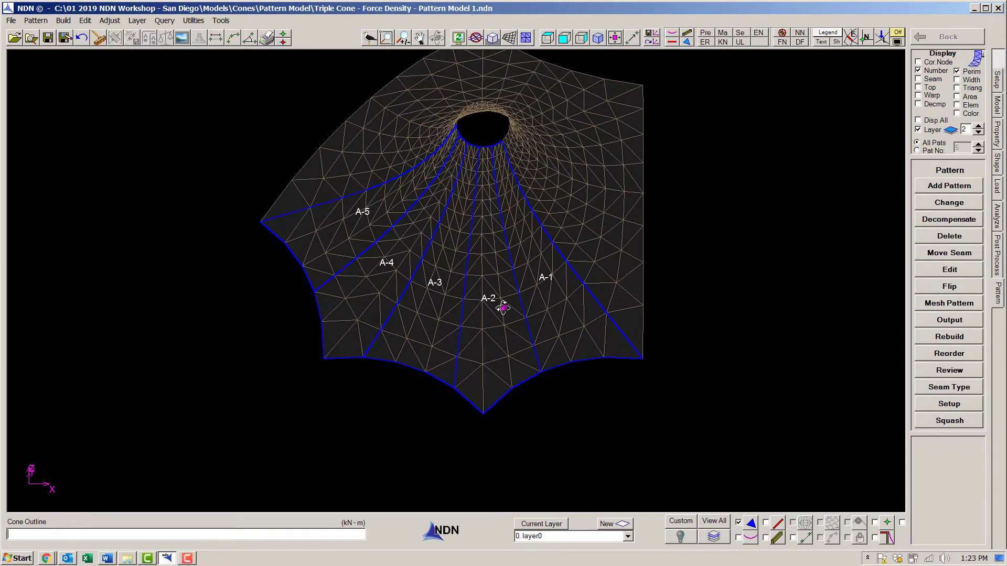
{"action": "left_click", "coordinate": [971, 90]}
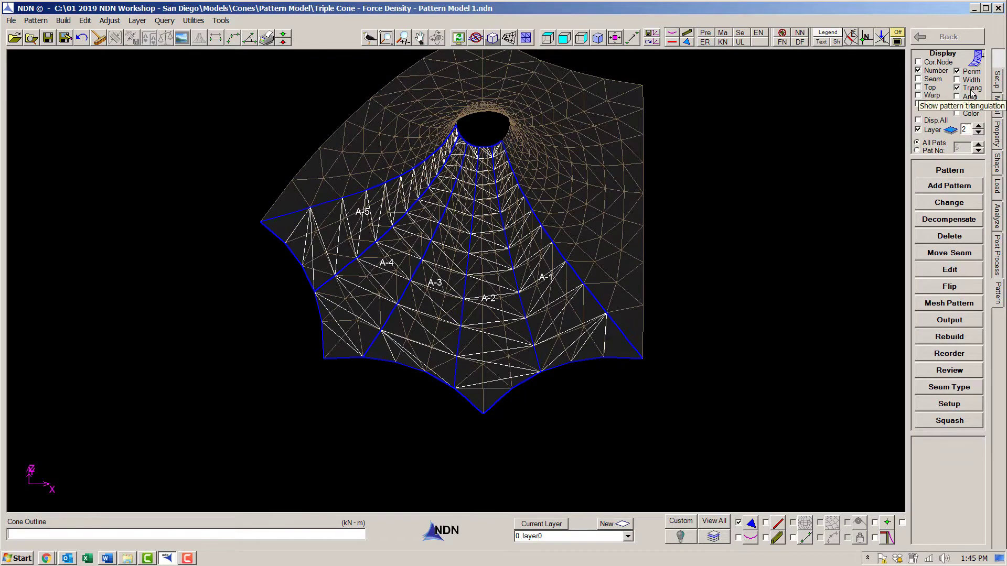
{"action": "left_click", "coordinate": [950, 370]}
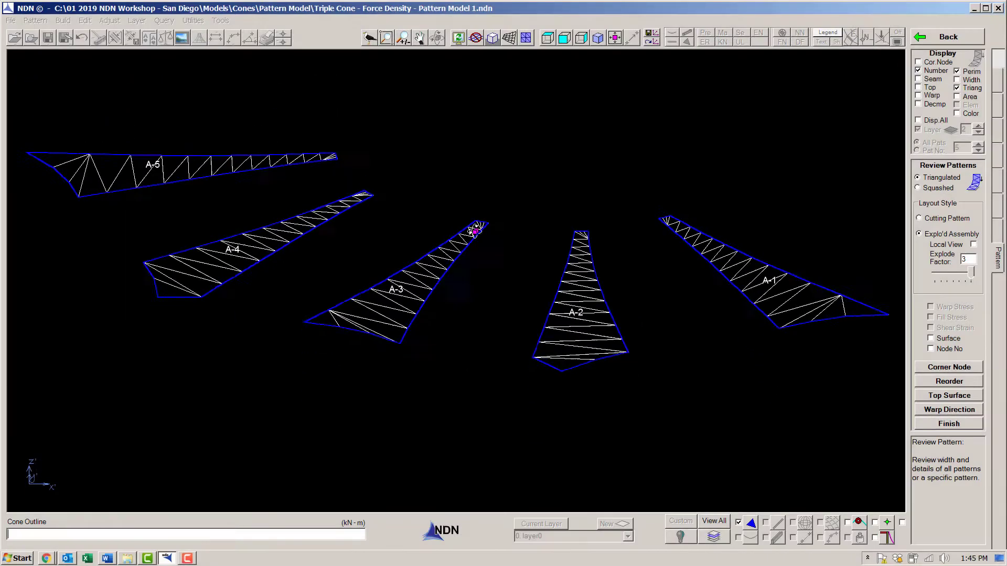
{"action": "left_click_drag", "start_coordinate": [553, 263], "coordinate": [499, 305]}
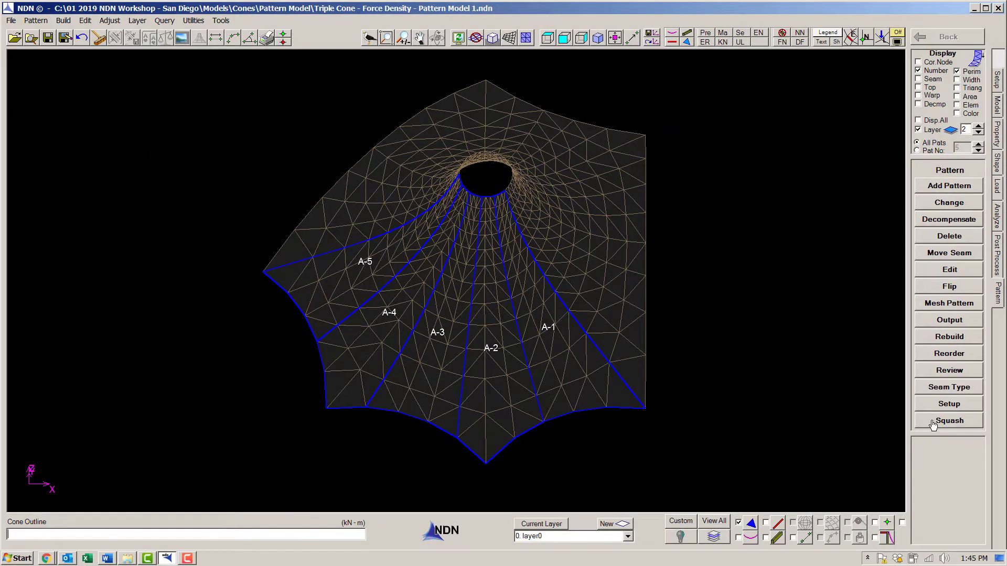
Step: Squash the five panels flat and review them exploded, coloured by shear strain
{"action": "left_click", "coordinate": [933, 422]}
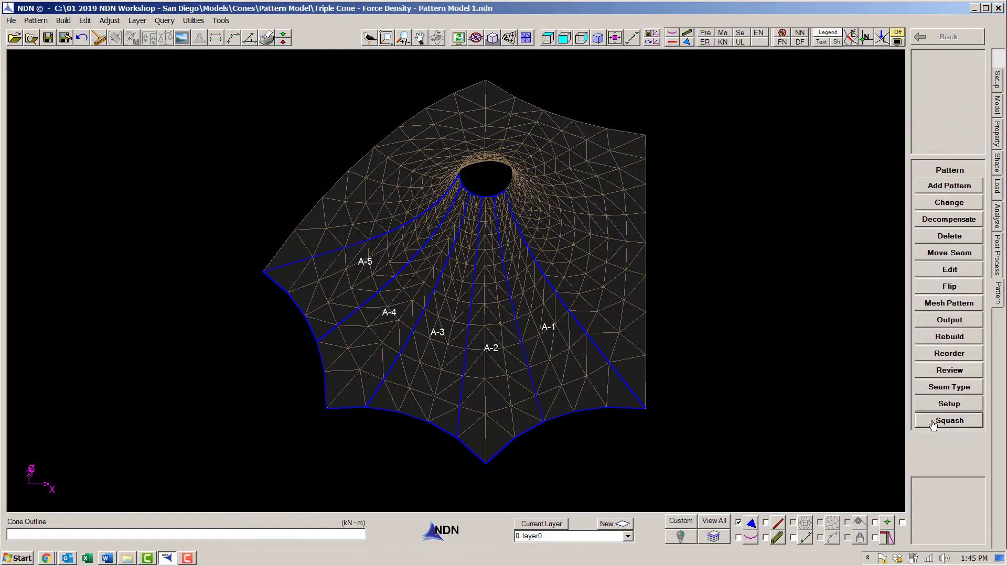
{"action": "left_click", "coordinate": [932, 363]}
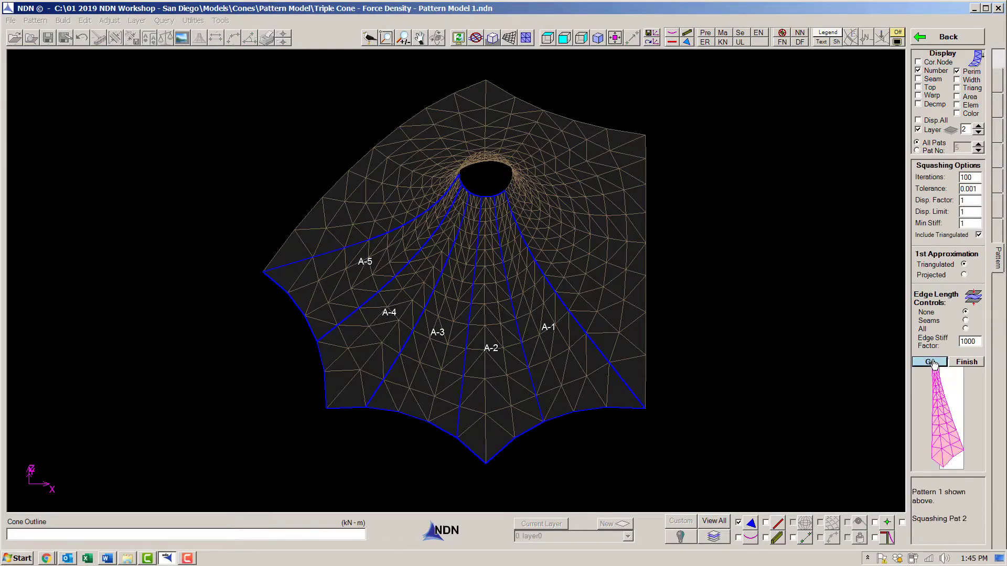
{"action": "left_click", "coordinate": [957, 366]}
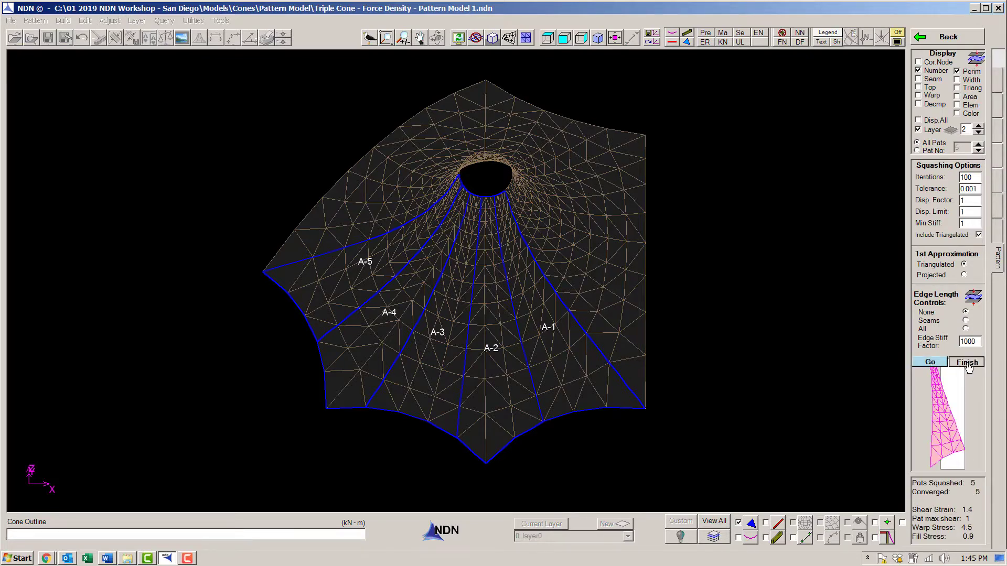
{"action": "left_click", "coordinate": [966, 370]}
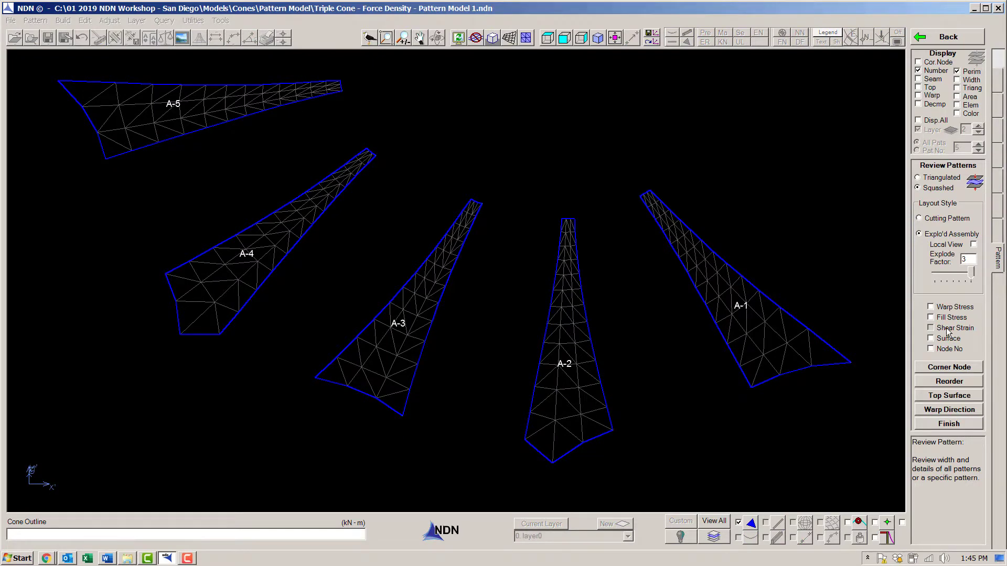
{"action": "left_click", "coordinate": [948, 332]}
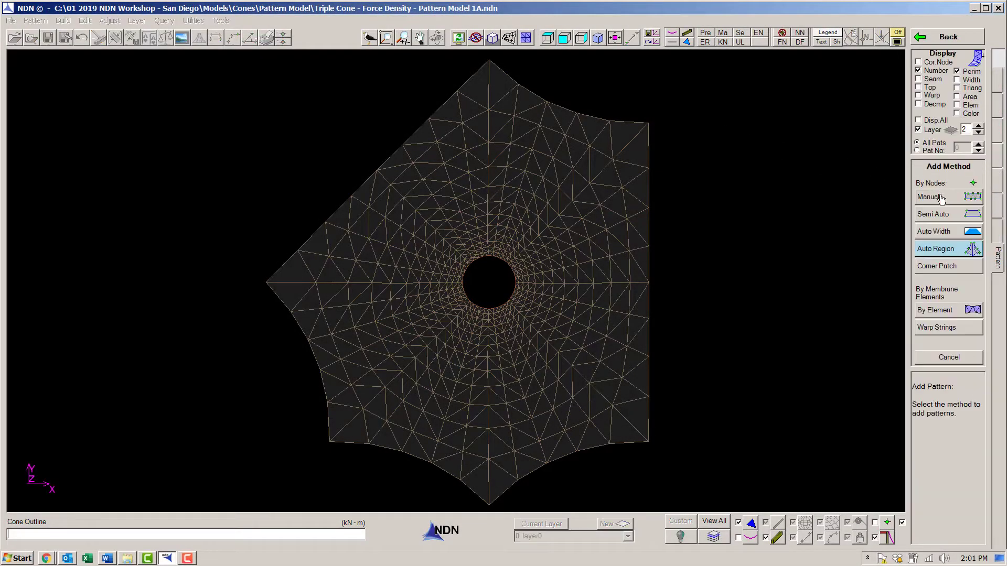
Step: Auto Region the first cone region into five panels between its base and end seams
{"action": "left_click", "coordinate": [952, 250]}
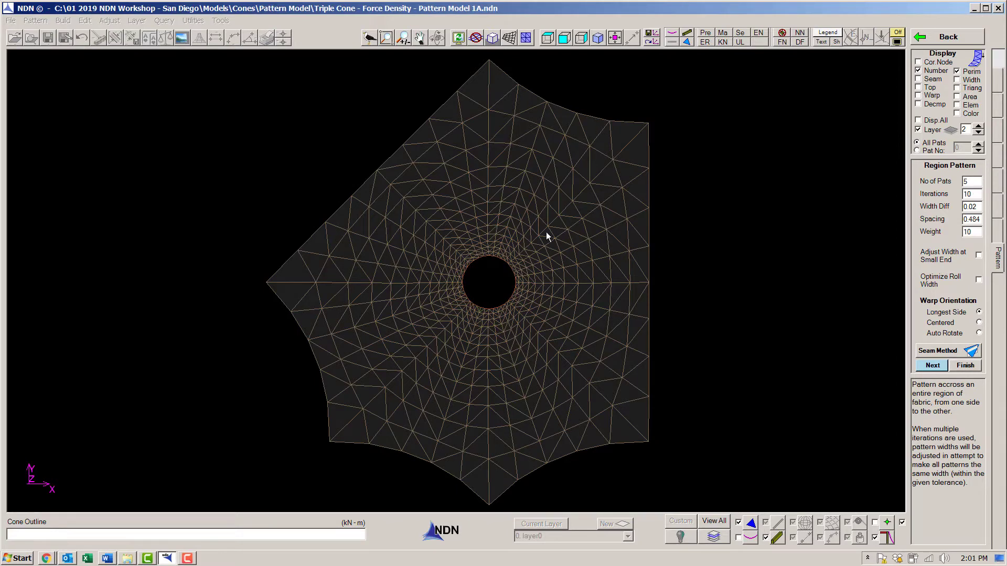
{"action": "key", "text": "Return"}
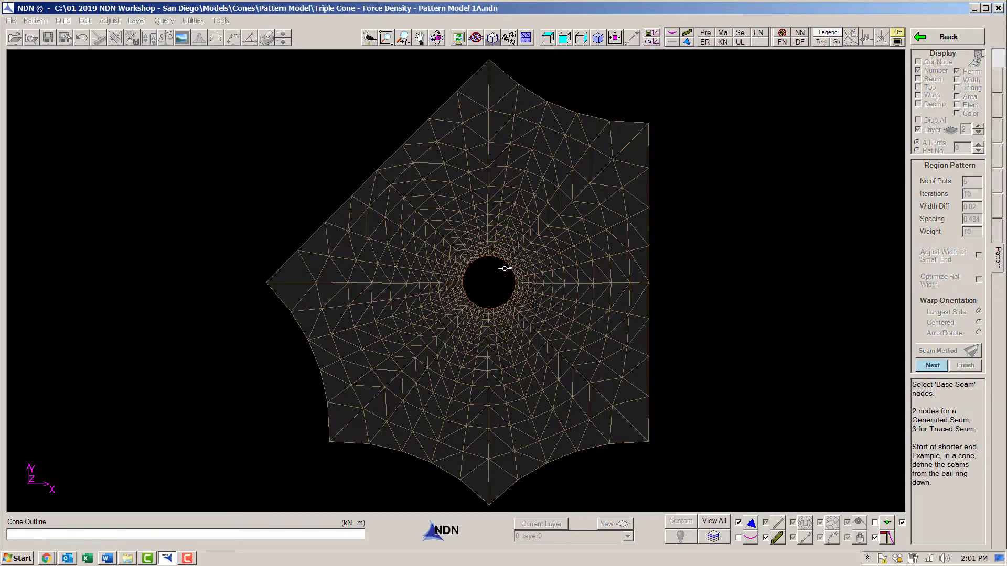
{"action": "left_click", "coordinate": [643, 134]}
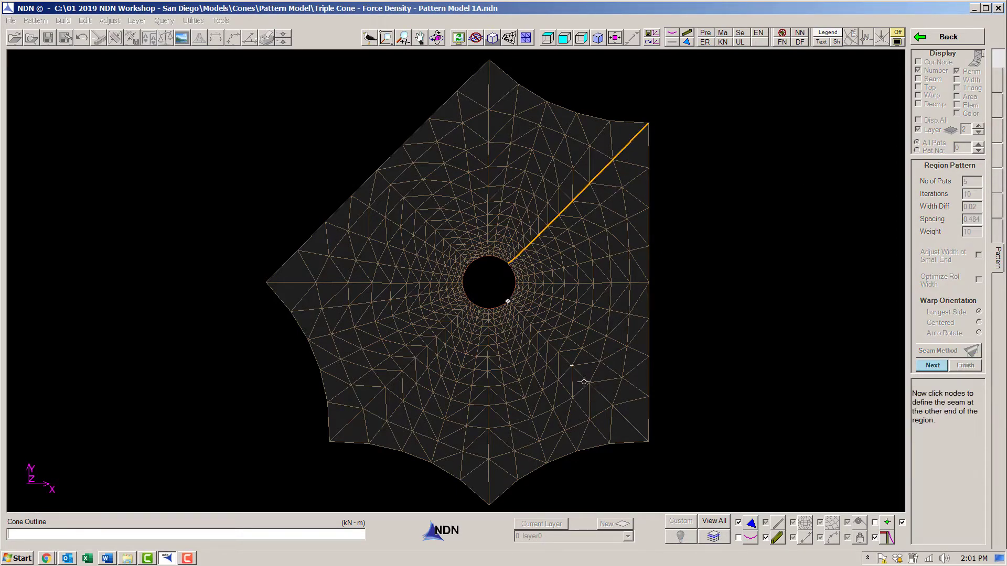
{"action": "left_click", "coordinate": [647, 440]}
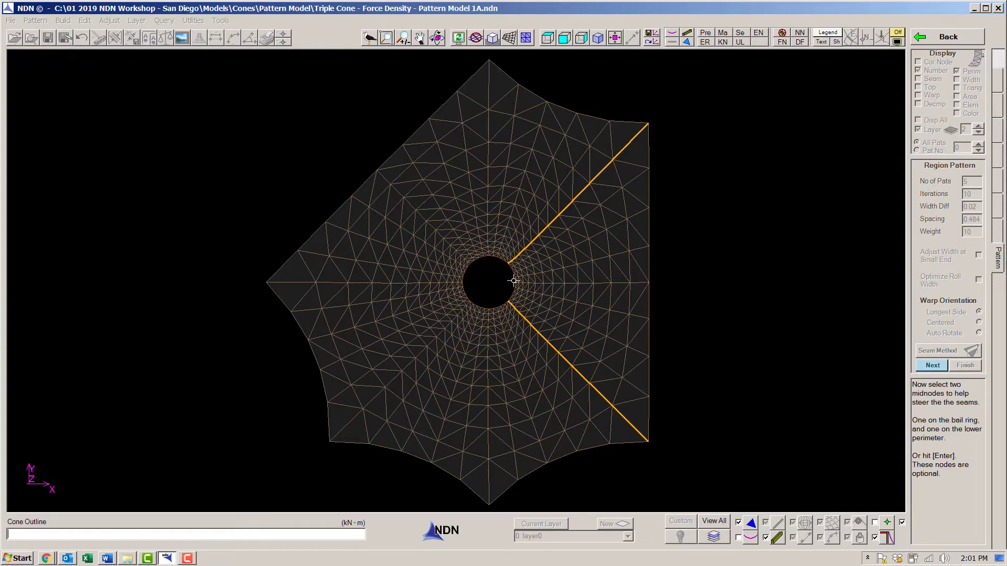
{"action": "key", "text": "Return"}
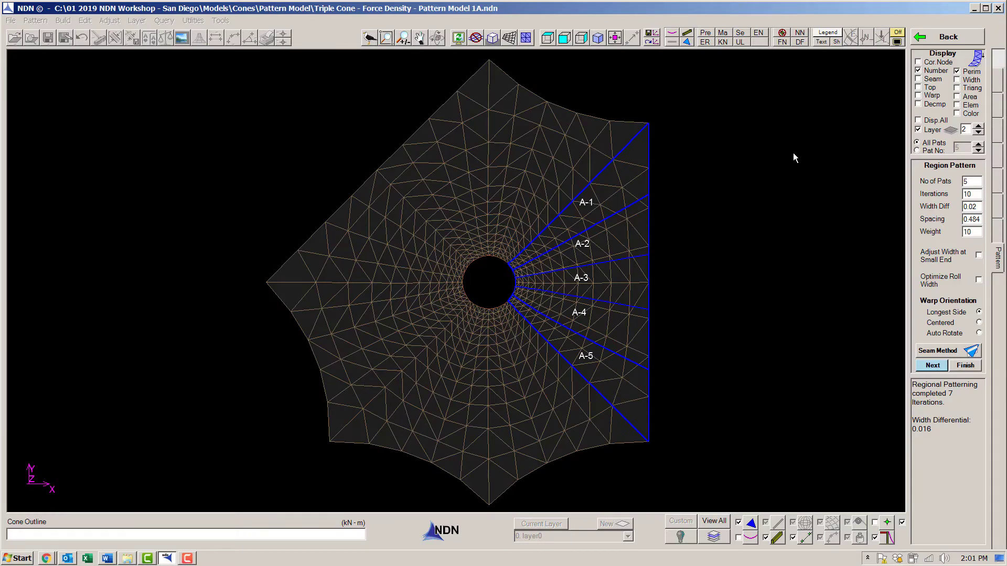
Step: Auto-pattern the remaining cone region from ring, edge and midnodes, reaching panels A-1 to A-21
{"action": "key", "text": "Return"}
{"action": "left_click", "coordinate": [488, 263]}
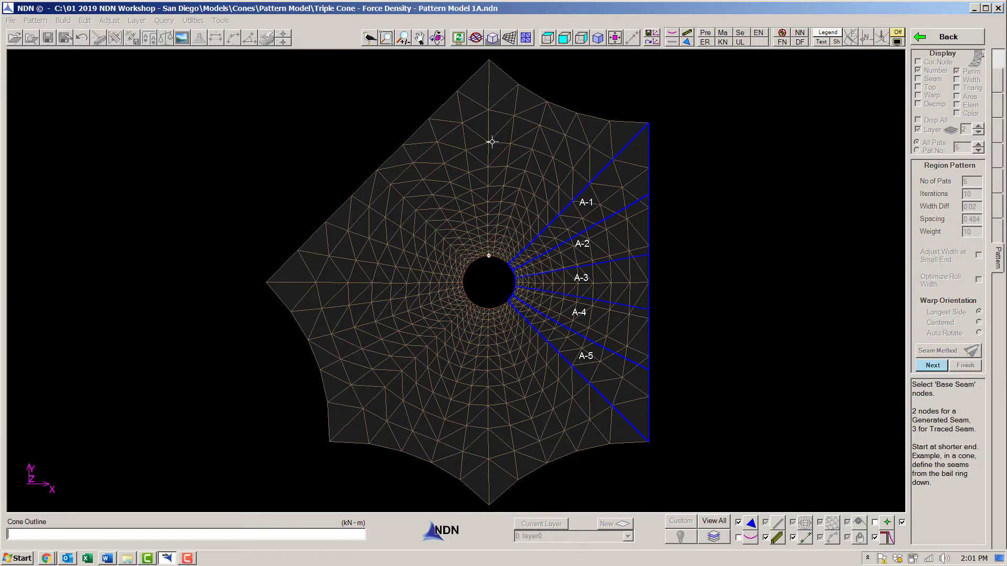
{"action": "left_click", "coordinate": [488, 109]}
{"action": "left_click", "coordinate": [462, 282]}
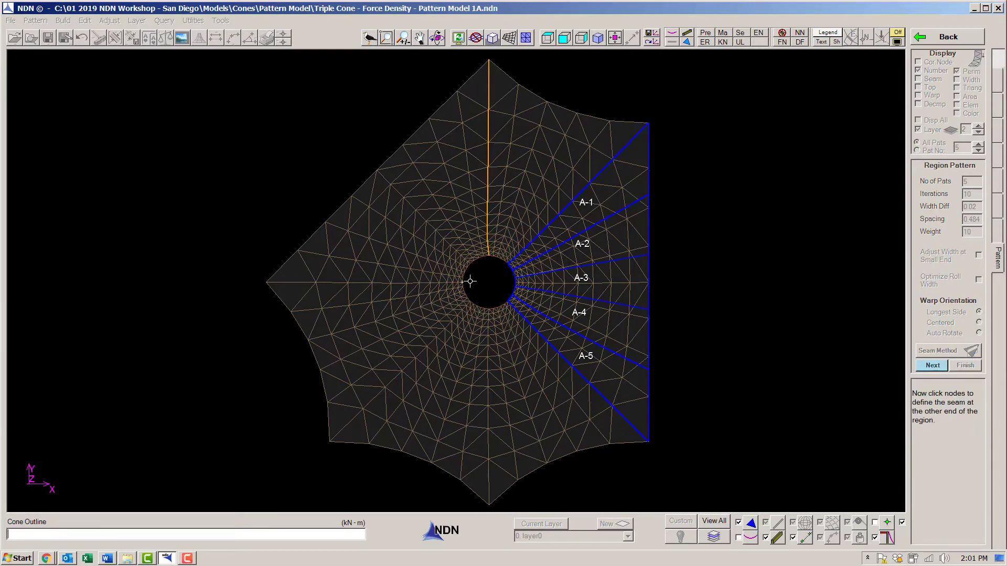
{"action": "left_click", "coordinate": [348, 282]}
{"action": "left_click", "coordinate": [267, 282]}
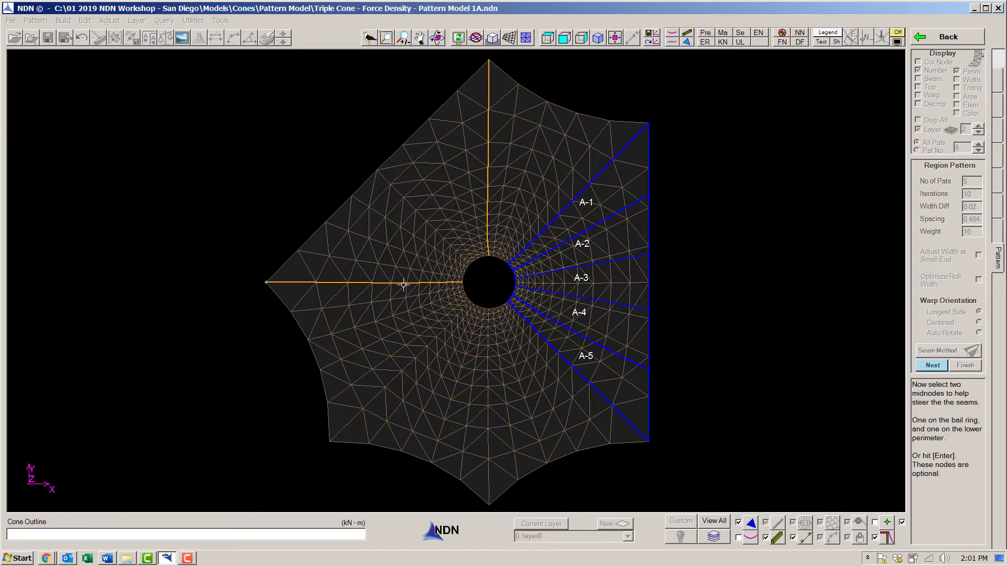
{"action": "left_click", "coordinate": [466, 268]}
{"action": "left_click", "coordinate": [355, 199]}
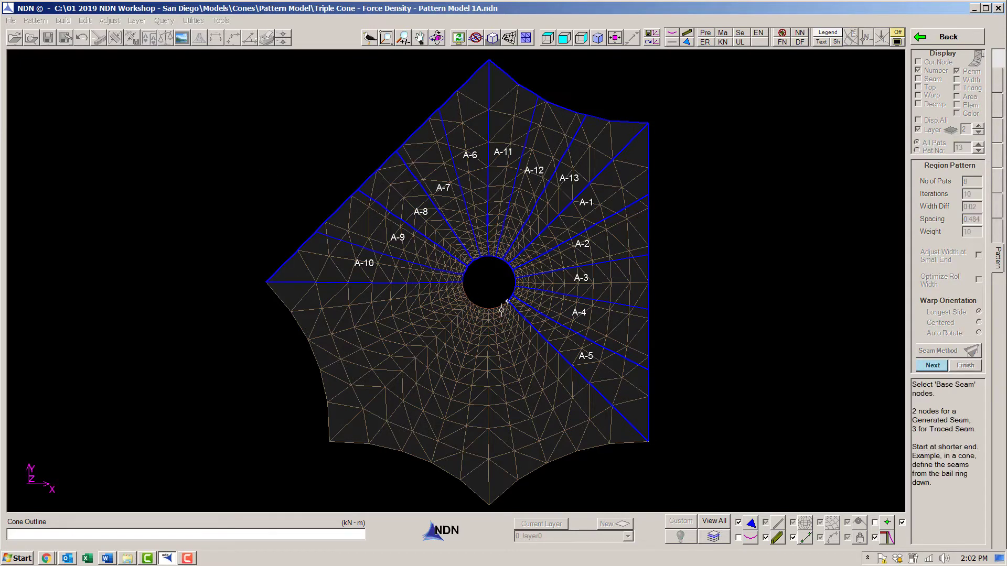
{"action": "left_click", "coordinate": [648, 441]}
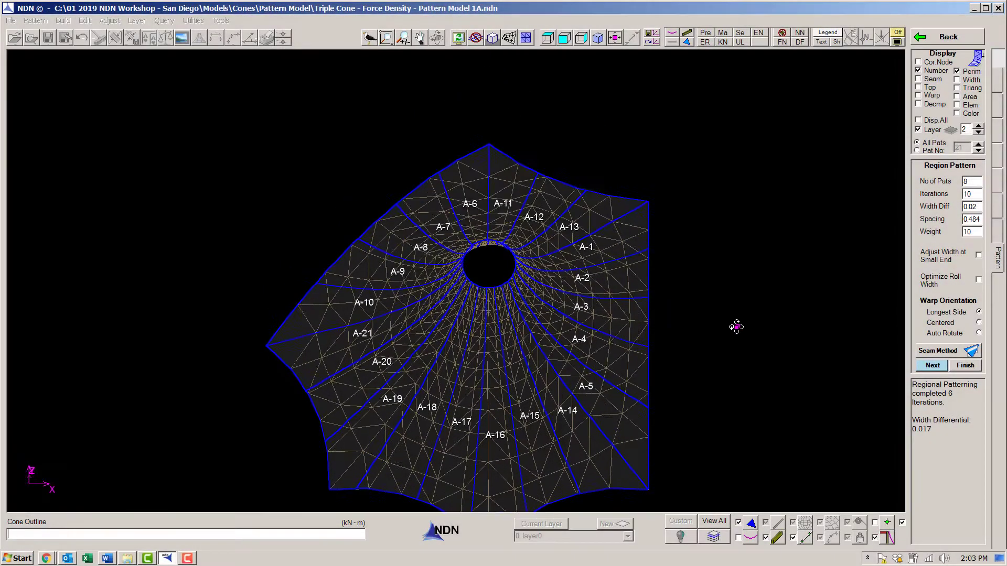
Step: Tilt the cone into perspective and also display membrane layer b
{"action": "middle_click_drag", "start_coordinate": [735, 326], "coordinate": [623, 274]}
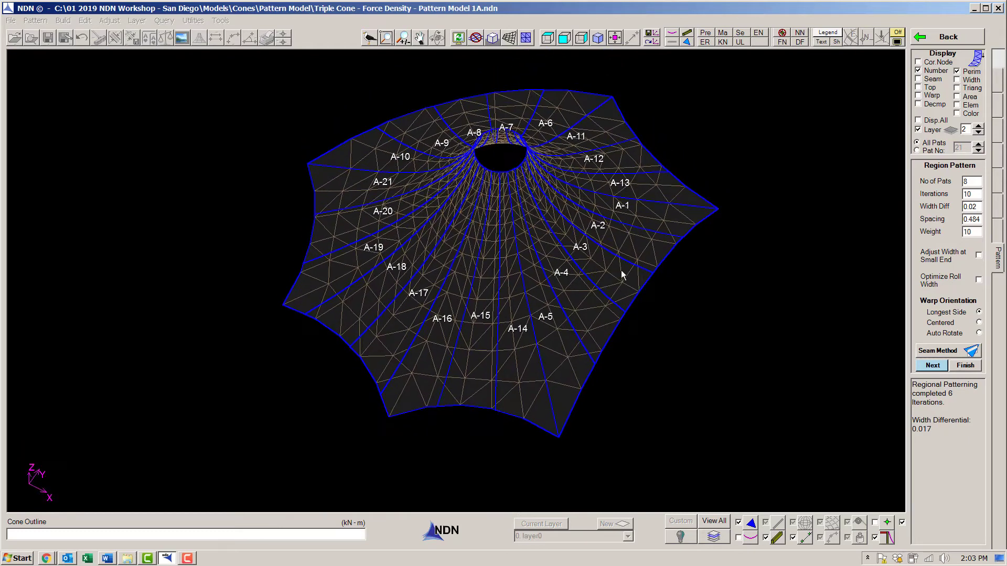
{"action": "middle_click_drag", "start_coordinate": [506, 241], "coordinate": [506, 258]}
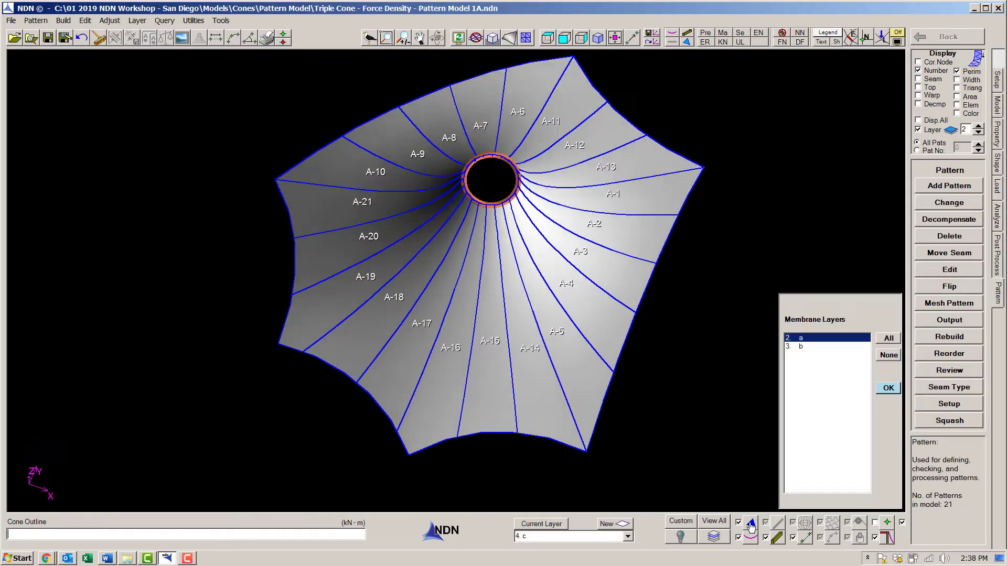
{"action": "left_click", "coordinate": [799, 346]}
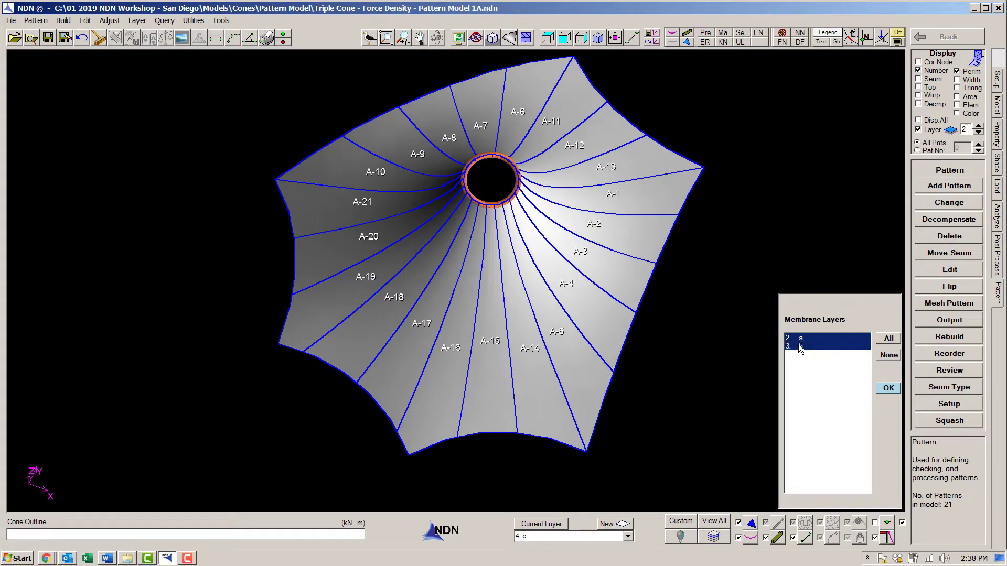
Step: Show the membranes in plan view as wireframe mesh with layer 3 active
{"action": "left_click", "coordinate": [889, 388]}
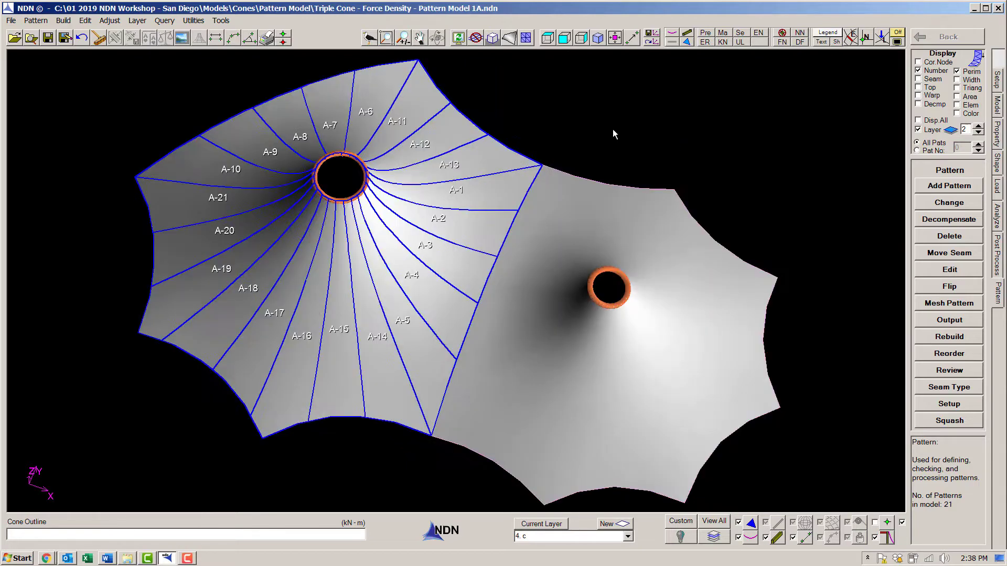
{"action": "left_click", "coordinate": [548, 39]}
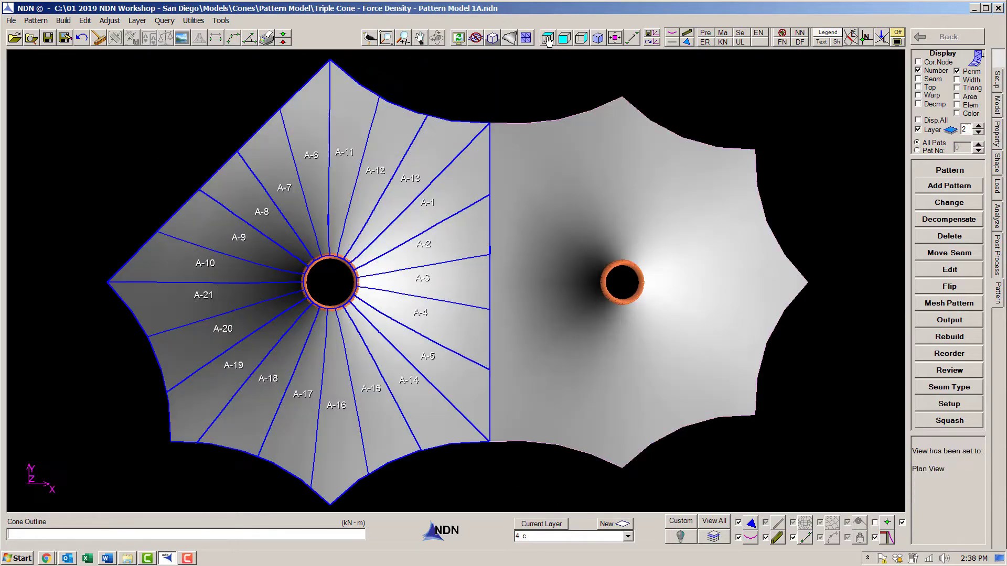
{"action": "left_click", "coordinate": [509, 37]}
{"action": "left_click", "coordinate": [979, 126]}
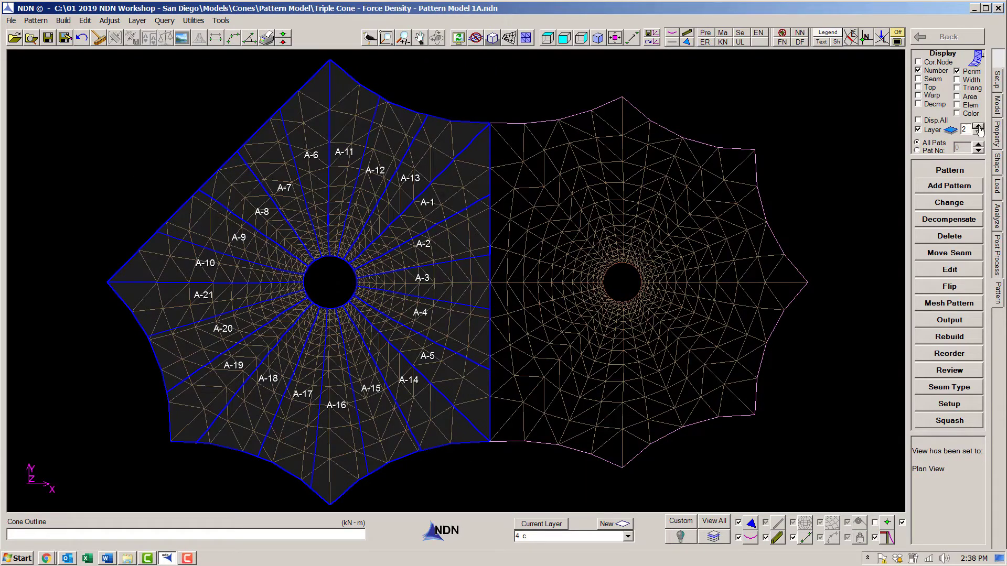
Step: Auto Region the second cone's left part into panels B-22 to B-26 between two seams
{"action": "left_click", "coordinate": [949, 186]}
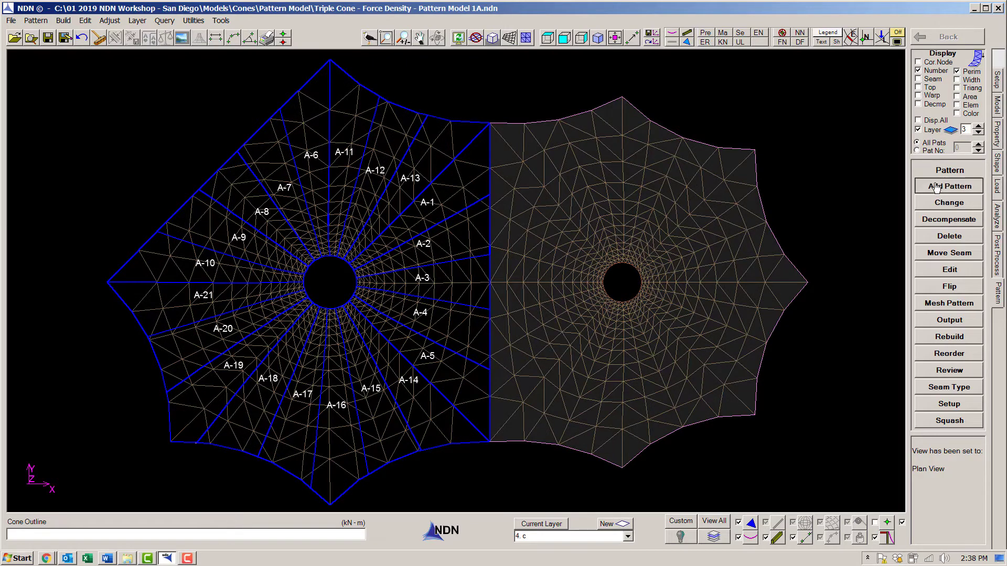
{"action": "left_click", "coordinate": [938, 189]}
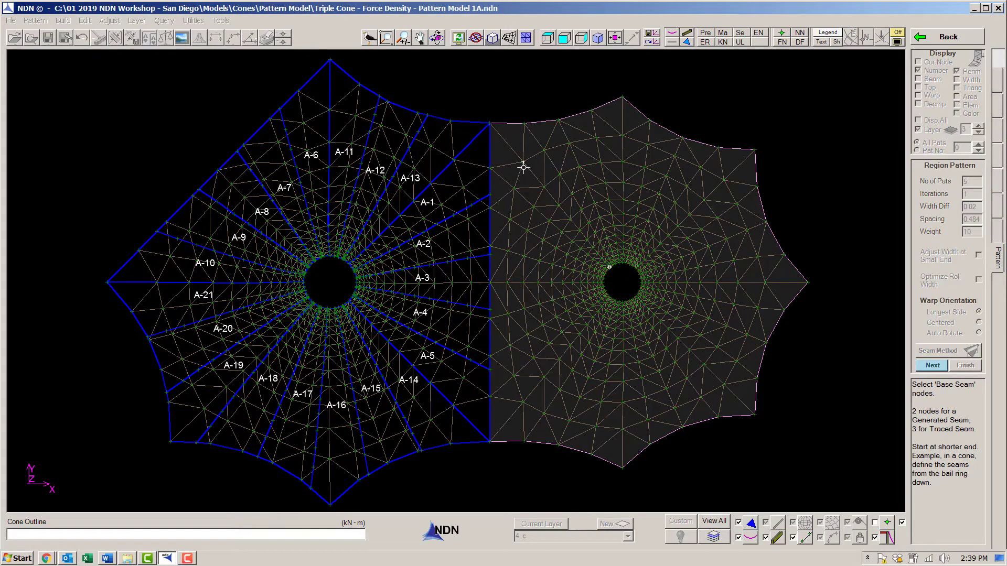
{"action": "left_click", "coordinate": [488, 132]}
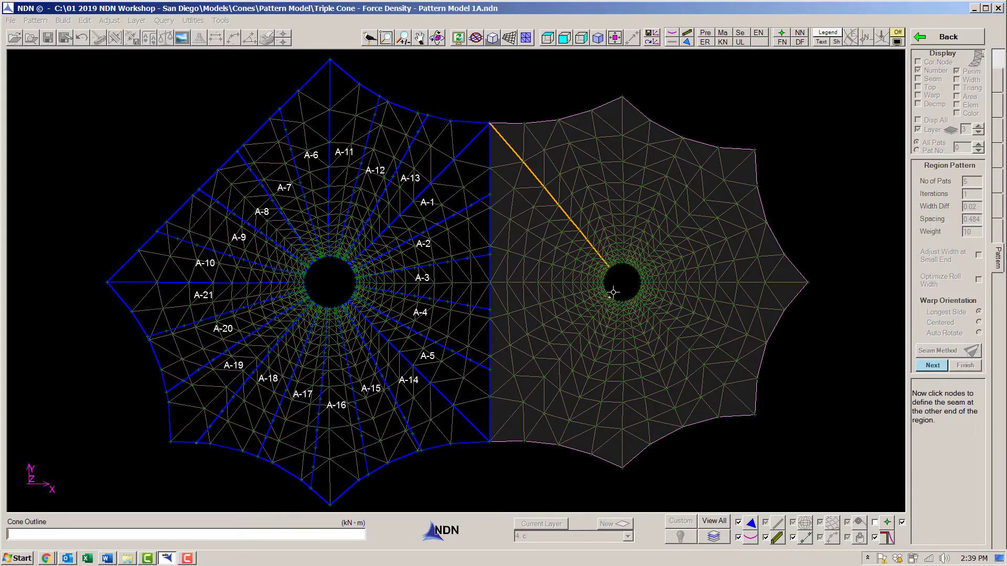
{"action": "left_click", "coordinate": [490, 442]}
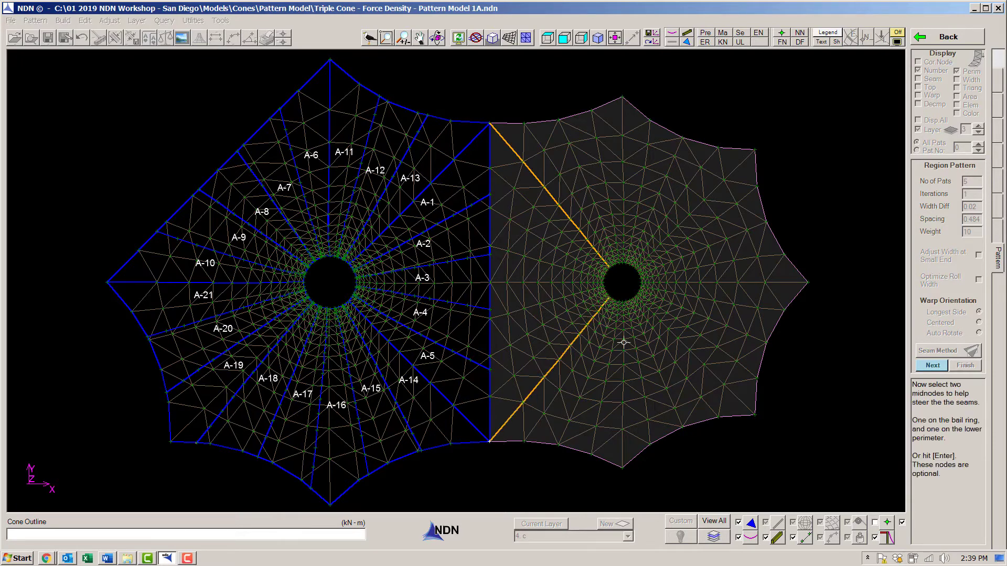
{"action": "left_click", "coordinate": [490, 281]}
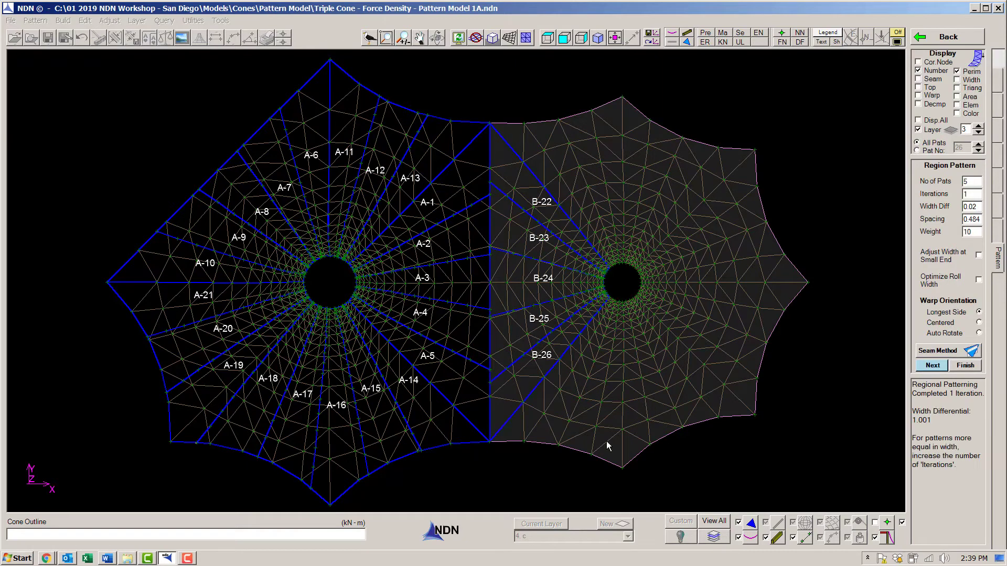
{"action": "left_click", "coordinate": [965, 366]}
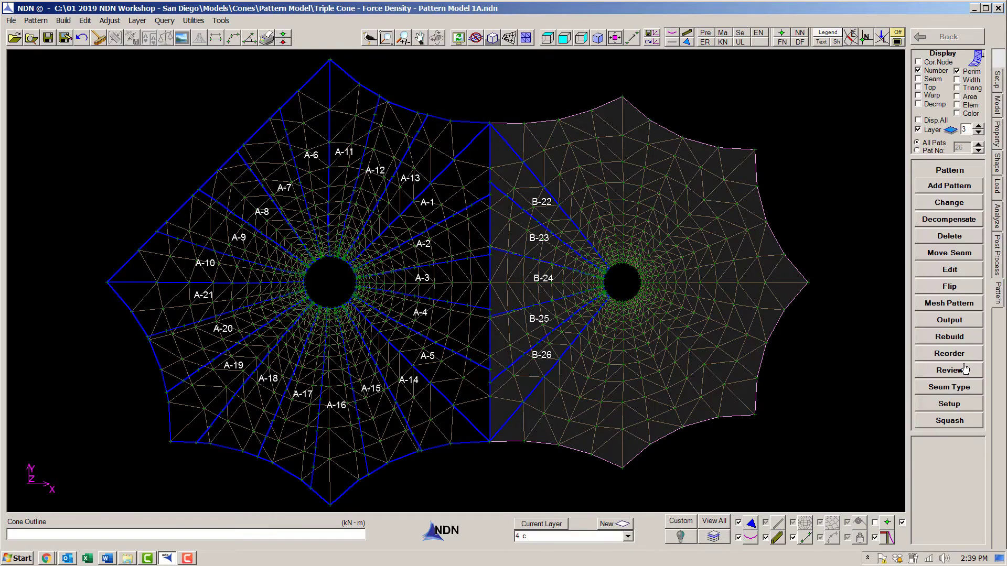
Step: Match Seam the four B-22 to B-26 seams onto the neighbouring A seam nodes
{"action": "left_click", "coordinate": [947, 253]}
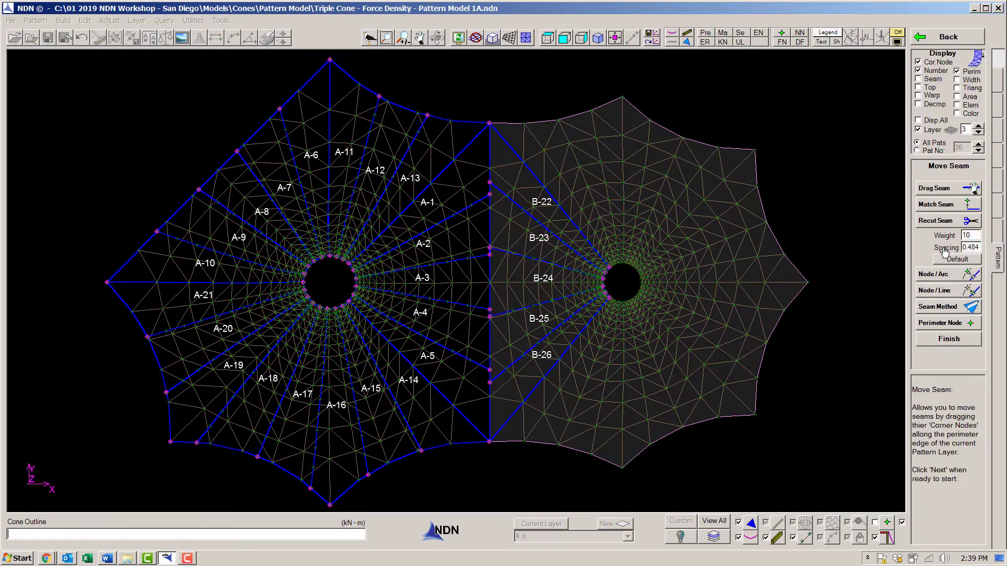
{"action": "left_click", "coordinate": [939, 204]}
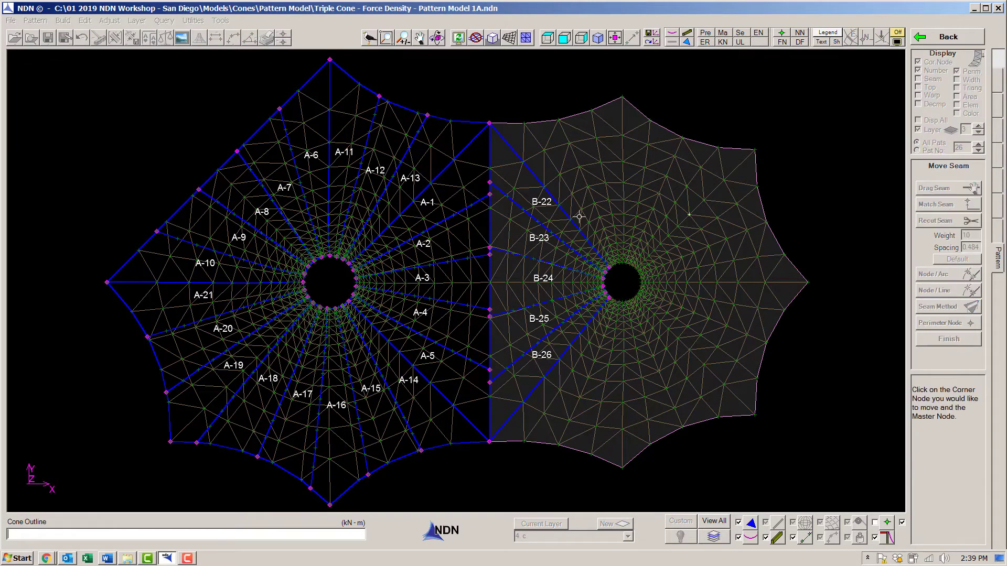
{"action": "left_click", "coordinate": [495, 183]}
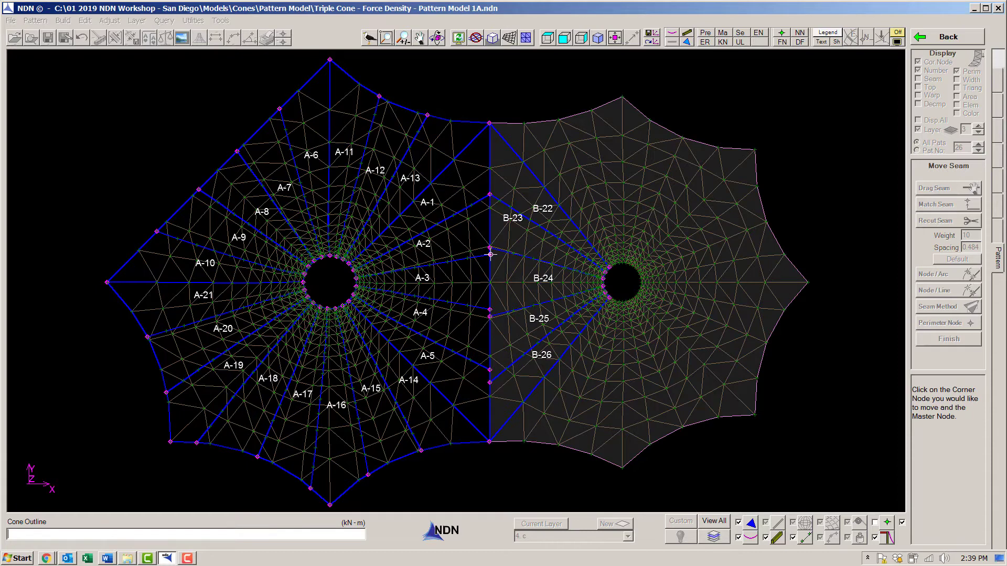
{"action": "left_click", "coordinate": [490, 254]}
{"action": "left_click", "coordinate": [489, 308]}
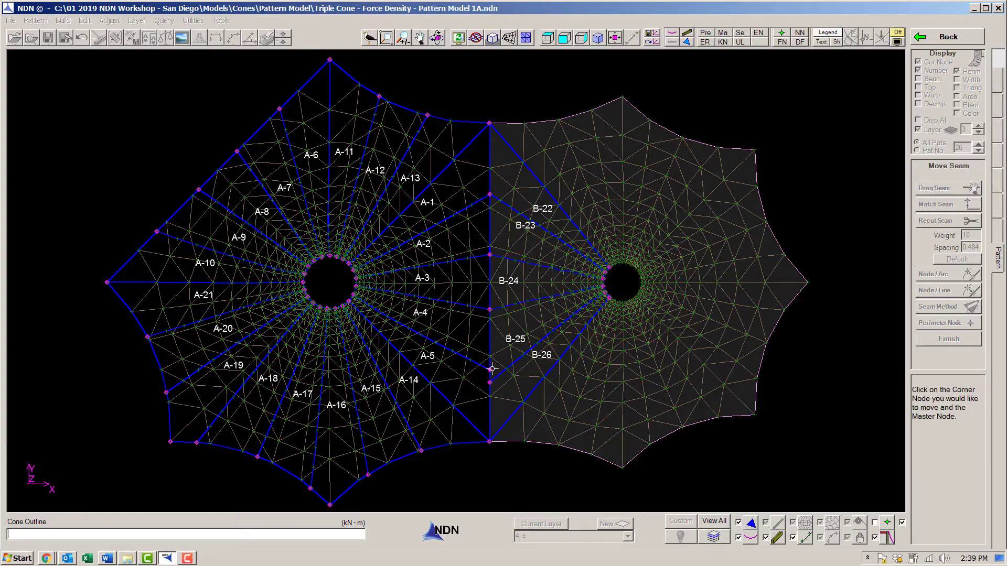
{"action": "left_click", "coordinate": [490, 370]}
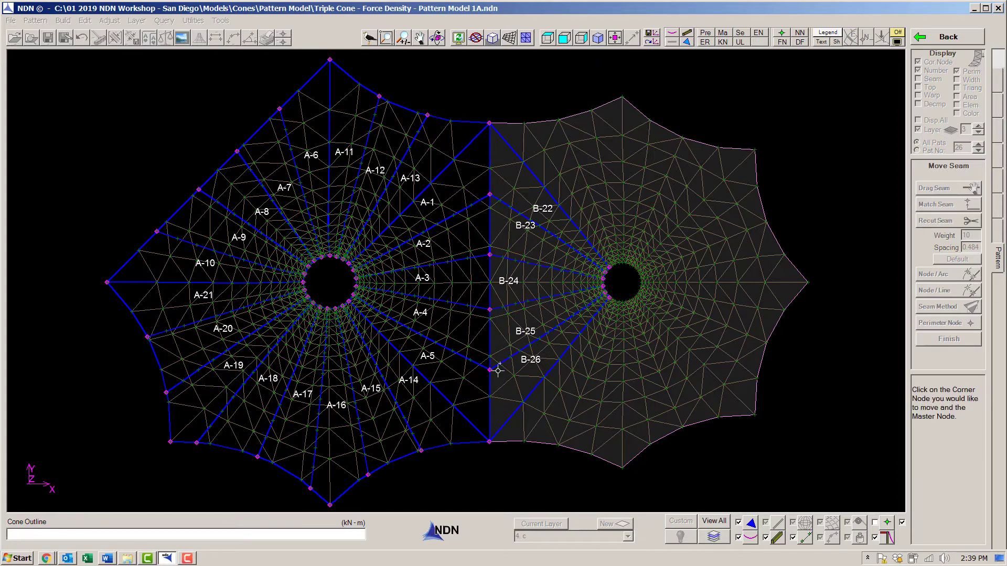
{"action": "right_click", "coordinate": [801, 123]}
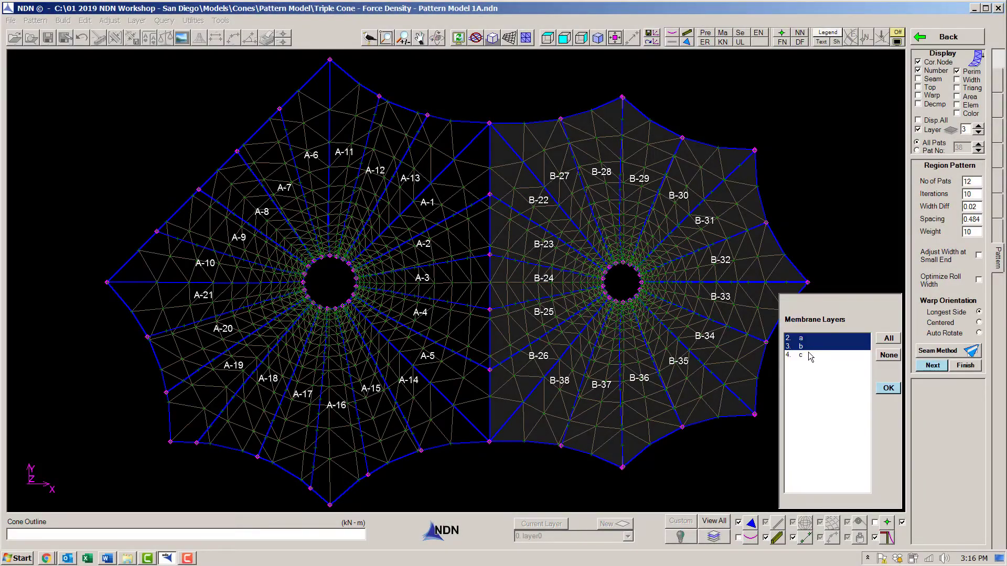
Step: Tick membrane layer 4 and confirm to show the unpatterned third cone
{"action": "left_click", "coordinate": [801, 355]}
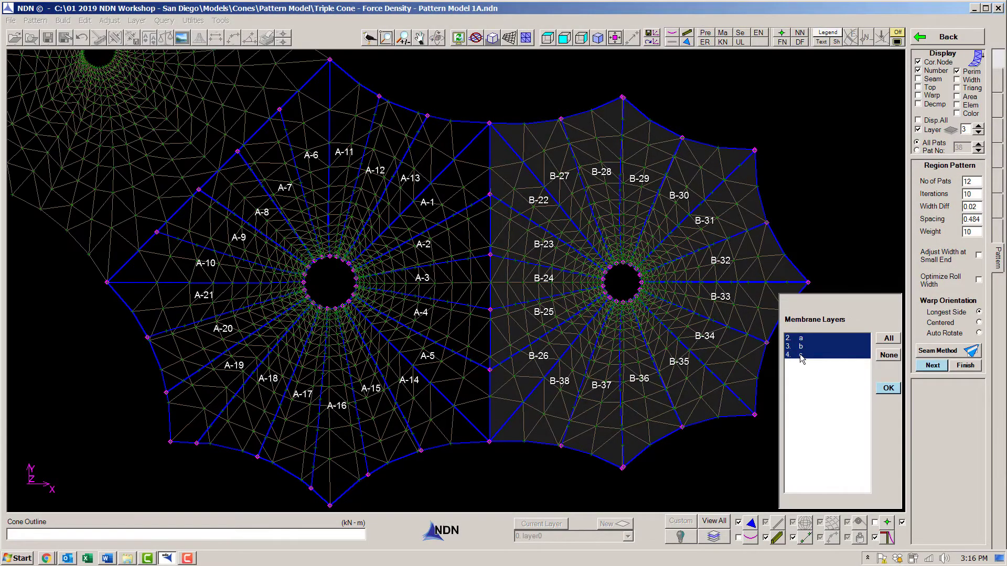
{"action": "left_click", "coordinate": [887, 388]}
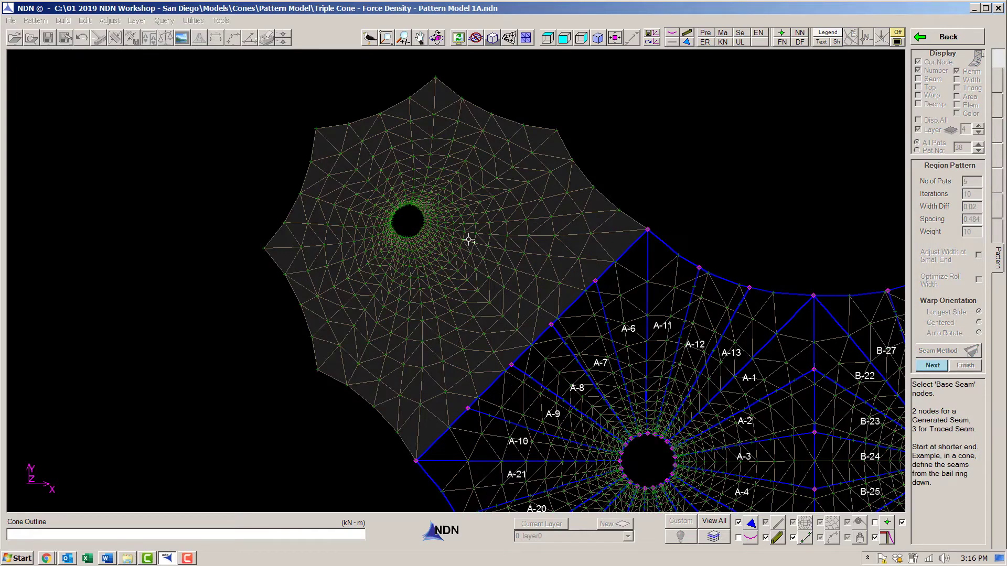
Step: Auto-pattern the third cone into panels C-39 to C-55 between ring and boundary seams
{"action": "left_click", "coordinate": [590, 233]}
{"action": "left_click", "coordinate": [650, 229]}
{"action": "left_click", "coordinate": [408, 238]}
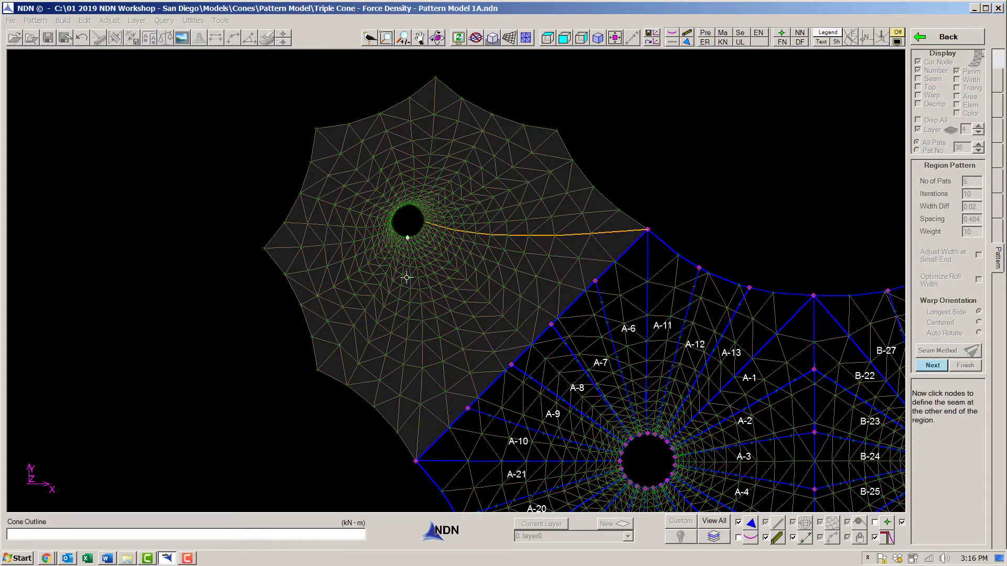
{"action": "left_click", "coordinate": [422, 368]}
{"action": "left_click", "coordinate": [417, 459]}
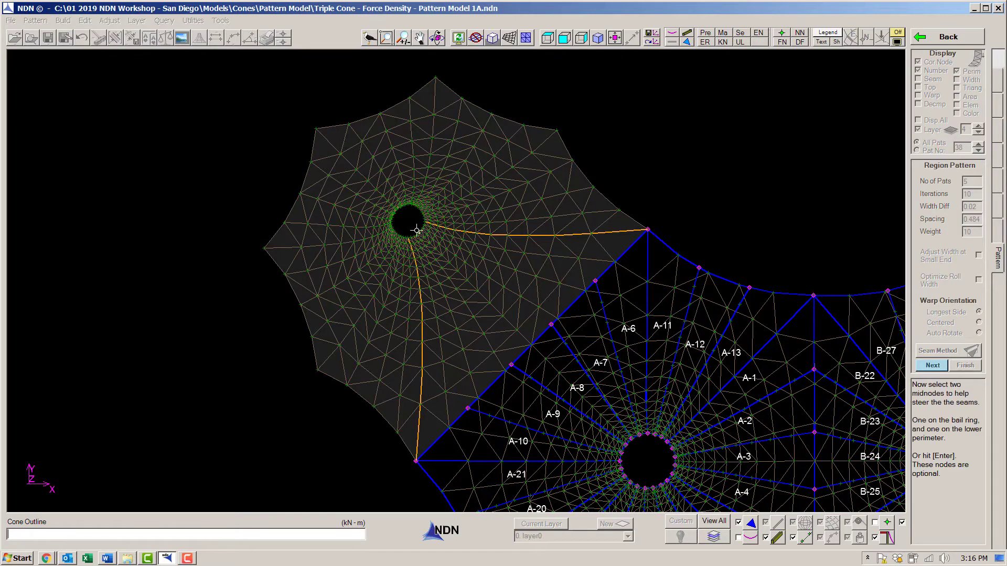
{"action": "key", "text": "Return"}
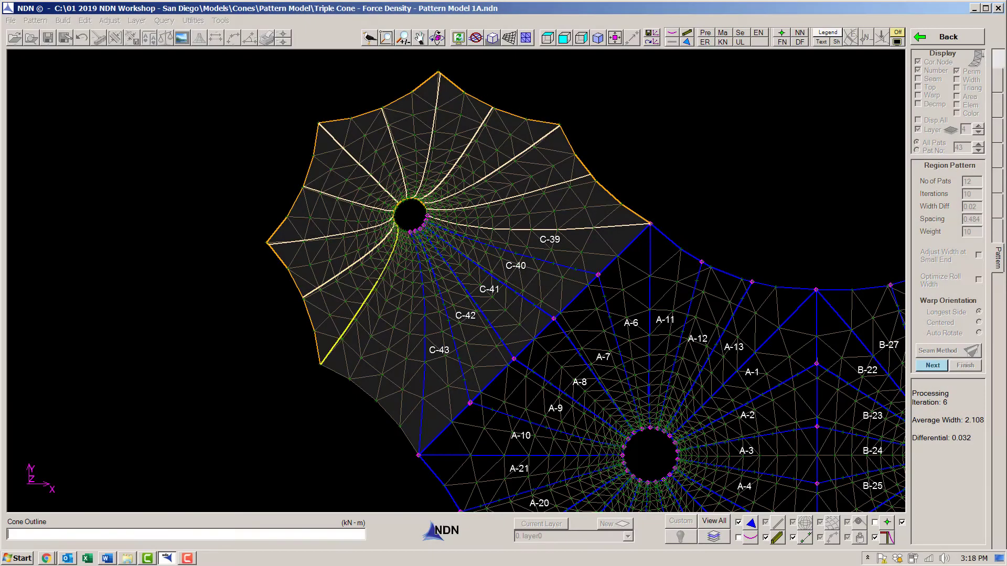
Step: Fit all three cones, shade them, and orbit to an oblique 3D view
{"action": "left_click", "coordinate": [615, 39]}
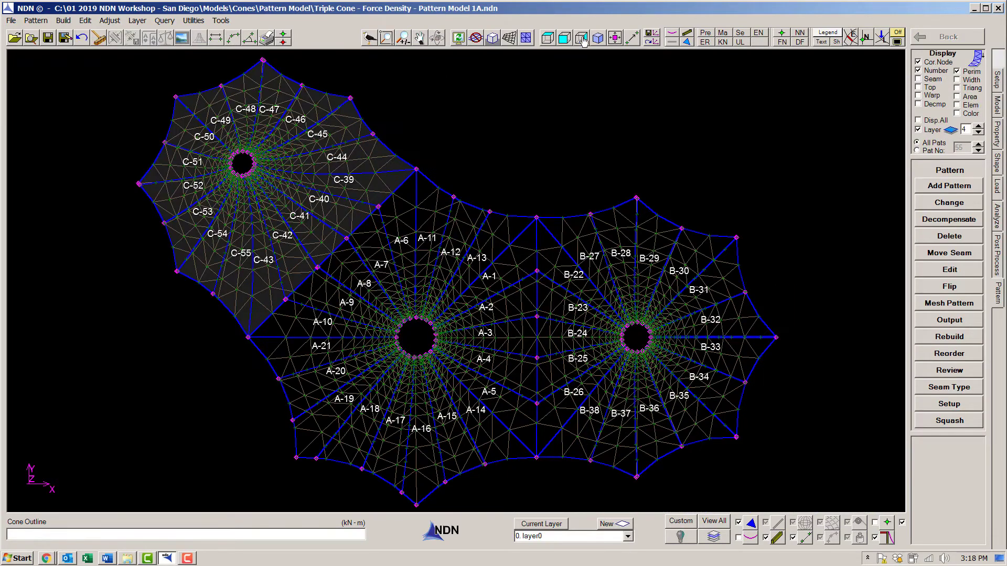
{"action": "left_click", "coordinate": [509, 40]}
{"action": "mouse_move", "coordinate": [728, 260]}
{"action": "middle_mouse_down"}
{"action": "mouse_move", "coordinate": [779, 245]}
{"action": "mouse_move", "coordinate": [725, 320]}
{"action": "mouse_move", "coordinate": [729, 286]}
{"action": "middle_mouse_up"}
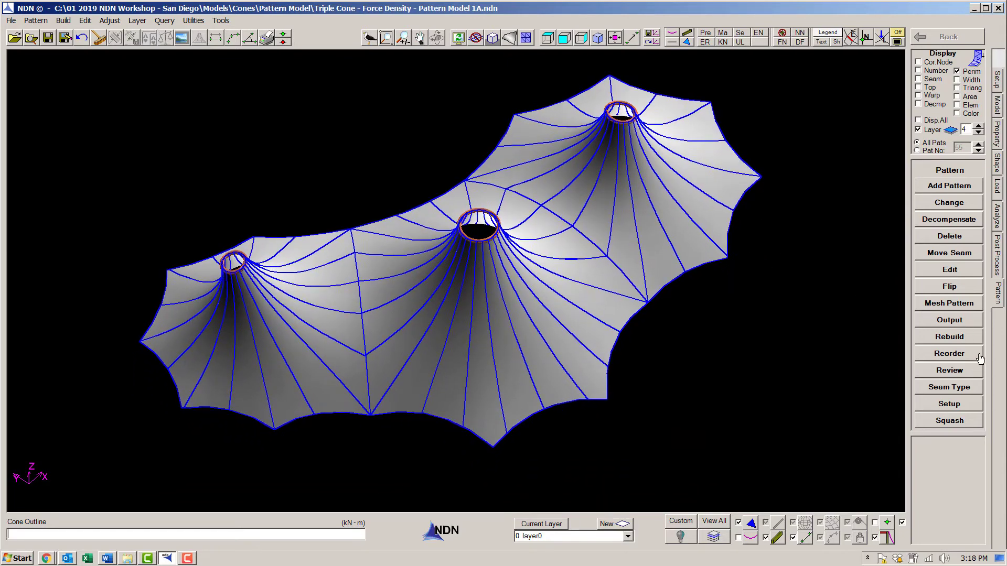
Step: Review the flattened triple-cone panels as triangulated mesh, orbiting and zooming, then close the review
{"action": "left_click", "coordinate": [950, 371]}
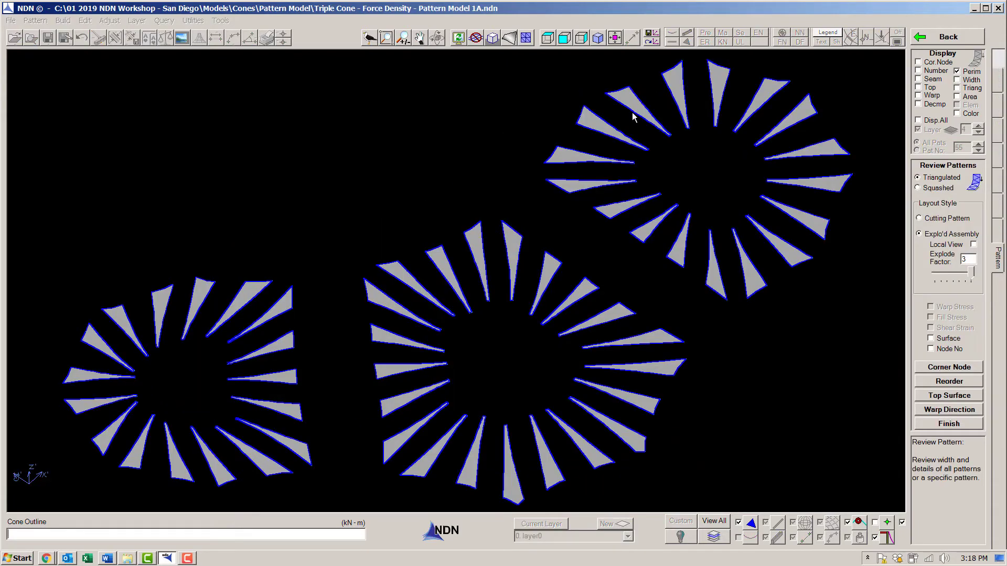
{"action": "left_click", "coordinate": [509, 37]}
{"action": "mouse_move", "coordinate": [483, 382]}
{"action": "middle_mouse_down"}
{"action": "mouse_move", "coordinate": [490, 294]}
{"action": "mouse_move", "coordinate": [526, 344]}
{"action": "mouse_move", "coordinate": [502, 350]}
{"action": "mouse_move", "coordinate": [623, 322]}
{"action": "mouse_move", "coordinate": [663, 285]}
{"action": "mouse_move", "coordinate": [495, 326]}
{"action": "mouse_move", "coordinate": [607, 95]}
{"action": "middle_mouse_up"}
{"action": "scroll", "coordinate": [424, 342], "scroll_direction": "up", "scroll_amount": 6}
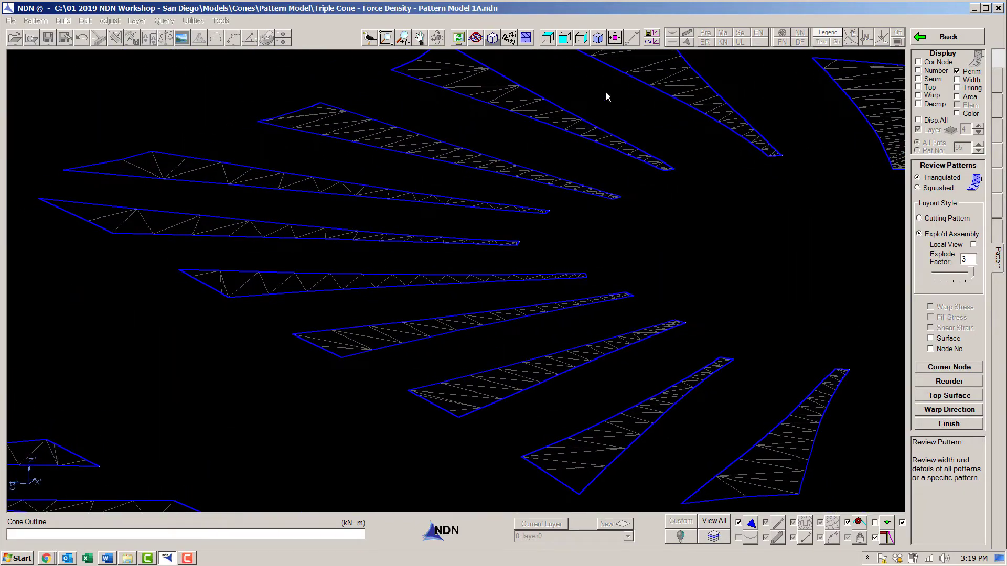
{"action": "left_click", "coordinate": [614, 38]}
{"action": "left_click", "coordinate": [949, 424]}
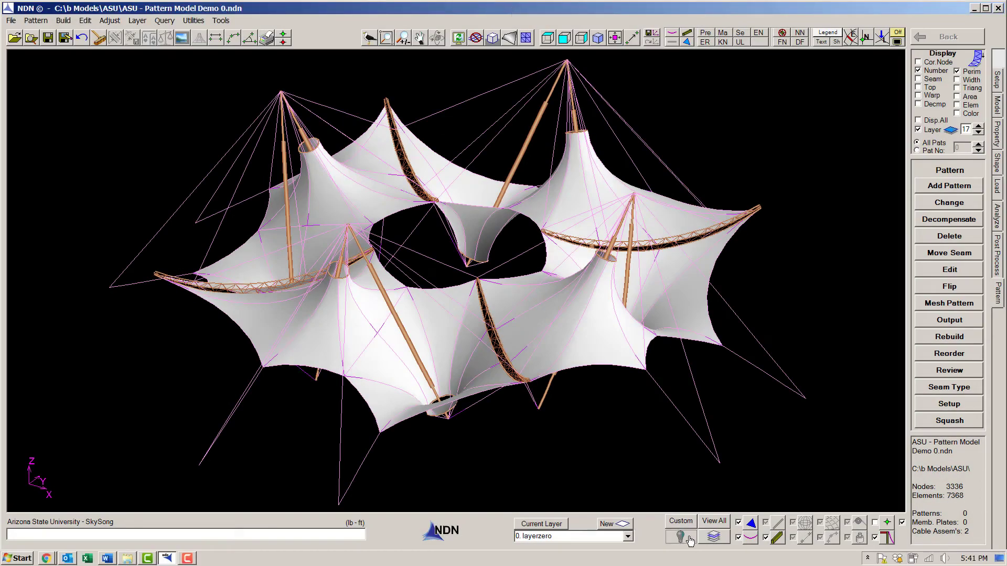
Step: Turn off layer 18 FABRIC OTHER so one cone remains, then orbit the model
{"action": "left_click", "coordinate": [688, 539]}
{"action": "left_click", "coordinate": [686, 292]}
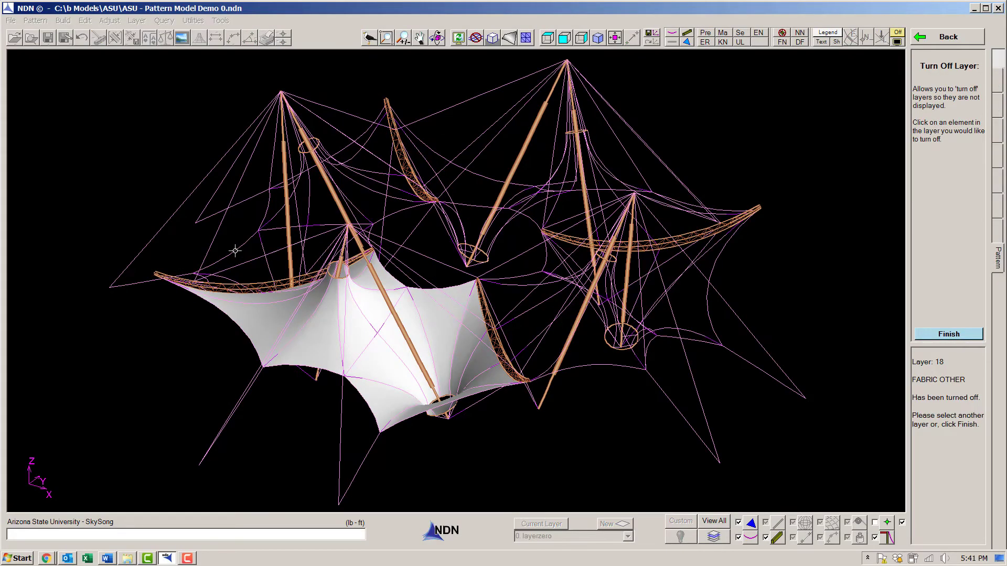
{"action": "right_click", "coordinate": [221, 260]}
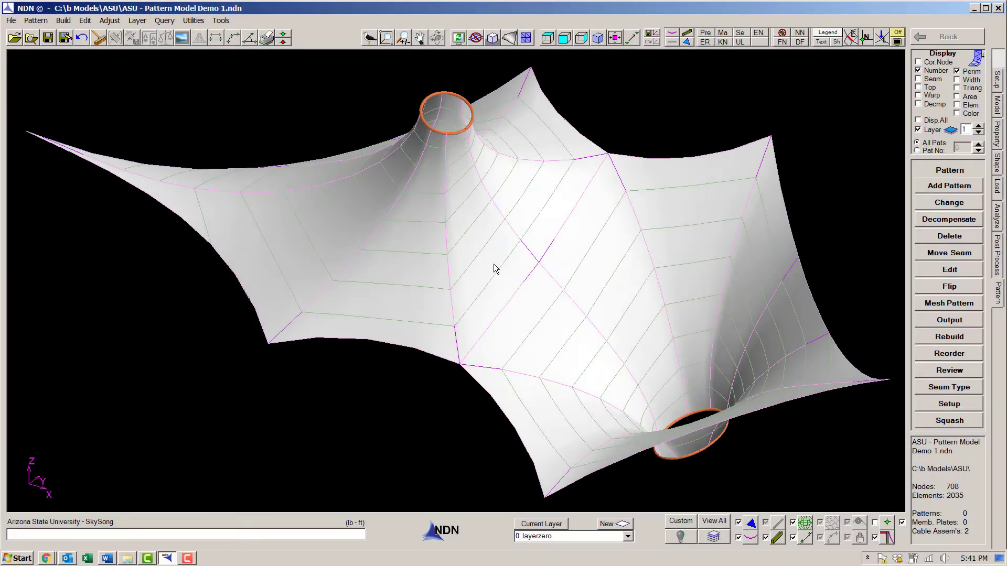
{"action": "mouse_move", "coordinate": [493, 269]}
{"action": "middle_mouse_down"}
{"action": "mouse_move", "coordinate": [442, 210]}
{"action": "mouse_move", "coordinate": [533, 209]}
{"action": "mouse_move", "coordinate": [580, 229]}
{"action": "mouse_move", "coordinate": [586, 280]}
{"action": "mouse_move", "coordinate": [469, 383]}
{"action": "mouse_move", "coordinate": [501, 425]}
{"action": "mouse_move", "coordinate": [510, 350]}
{"action": "middle_mouse_up"}
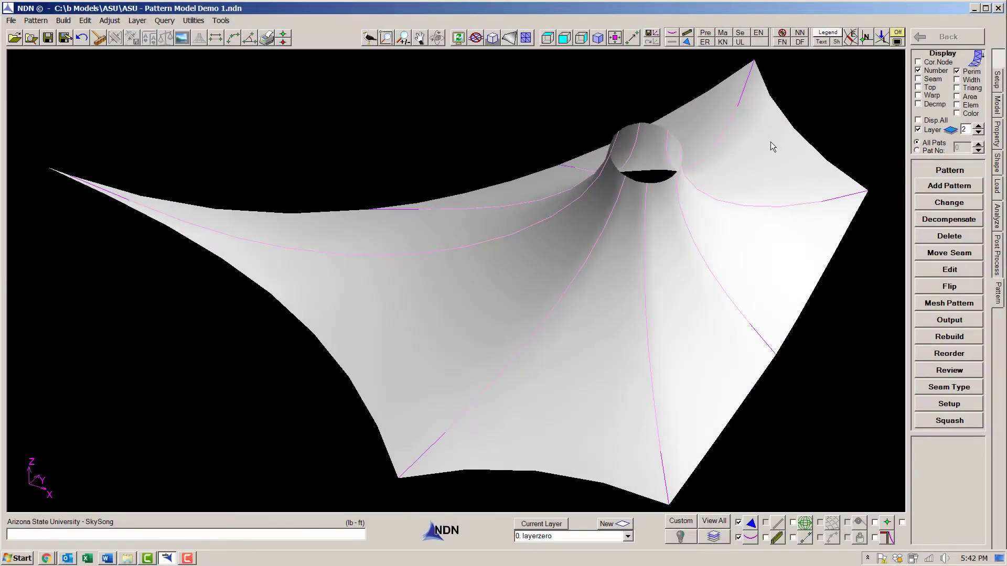
Step: Switch to wireframe mesh and run Auto Region patterning between the cable seams
{"action": "left_click", "coordinate": [509, 37]}
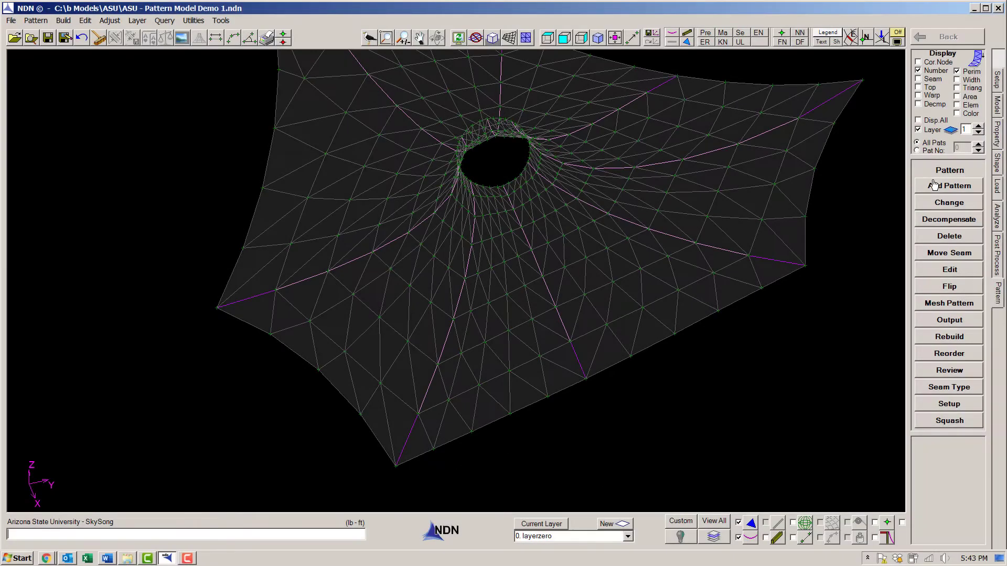
{"action": "left_click", "coordinate": [934, 185]}
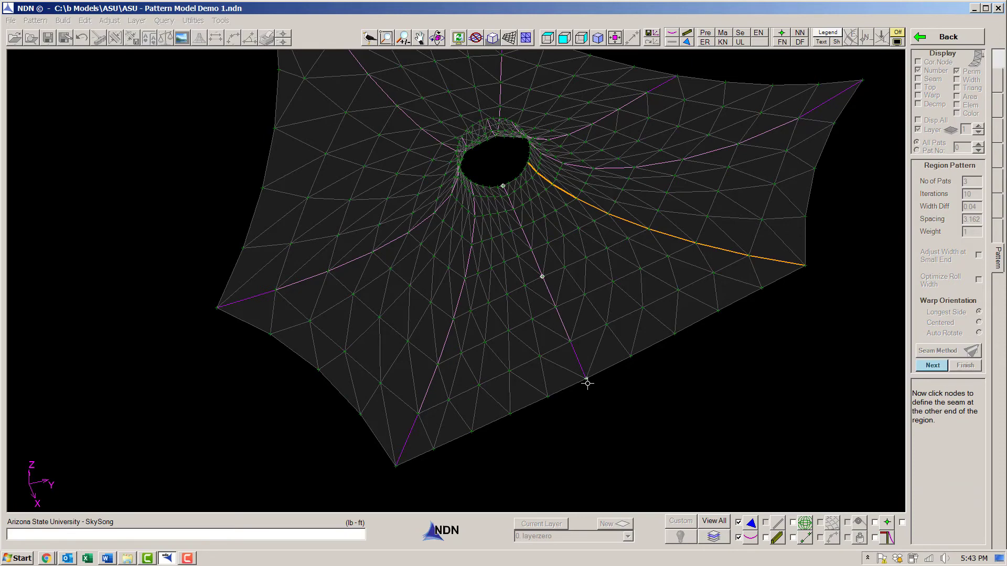
{"action": "key", "text": "Return"}
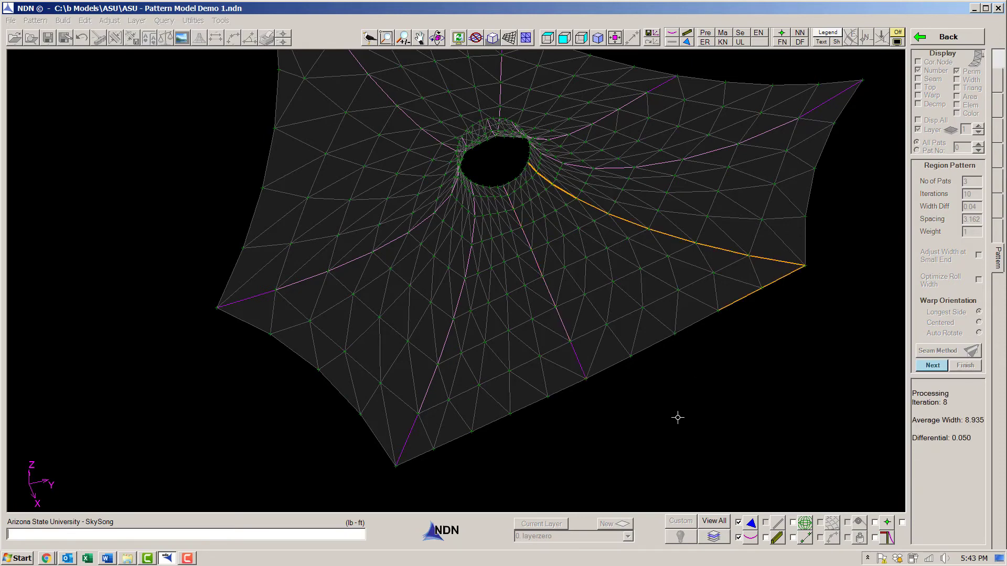